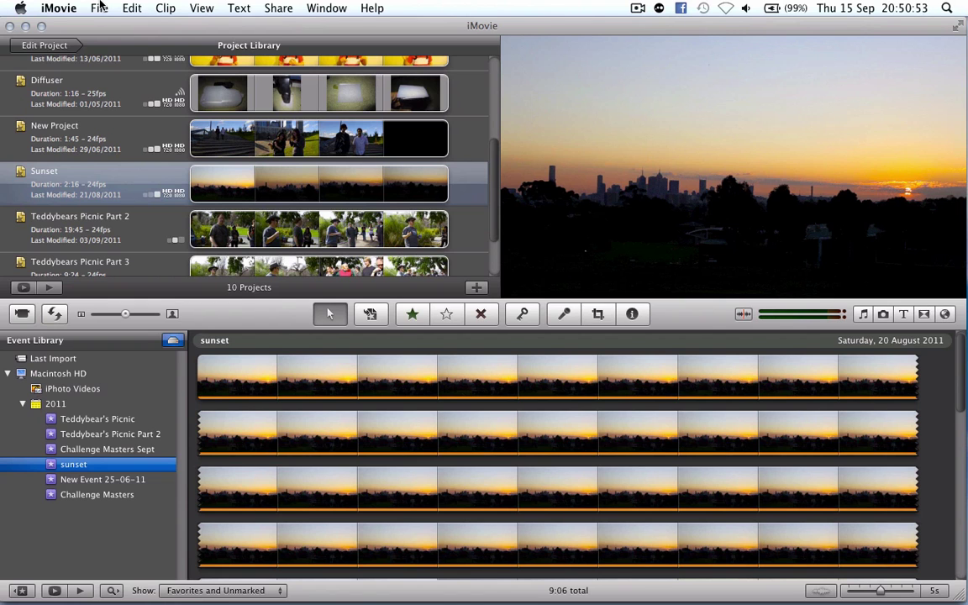
Start a movie import and select IMG_1662.MOV from the iPhone folder
left_click(100, 7)
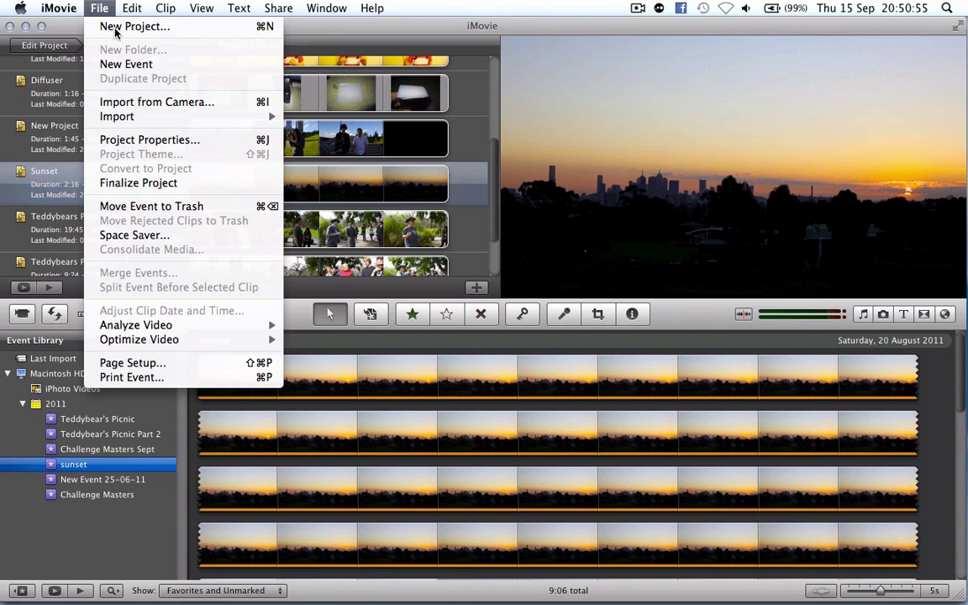
mouse_move(175, 115)
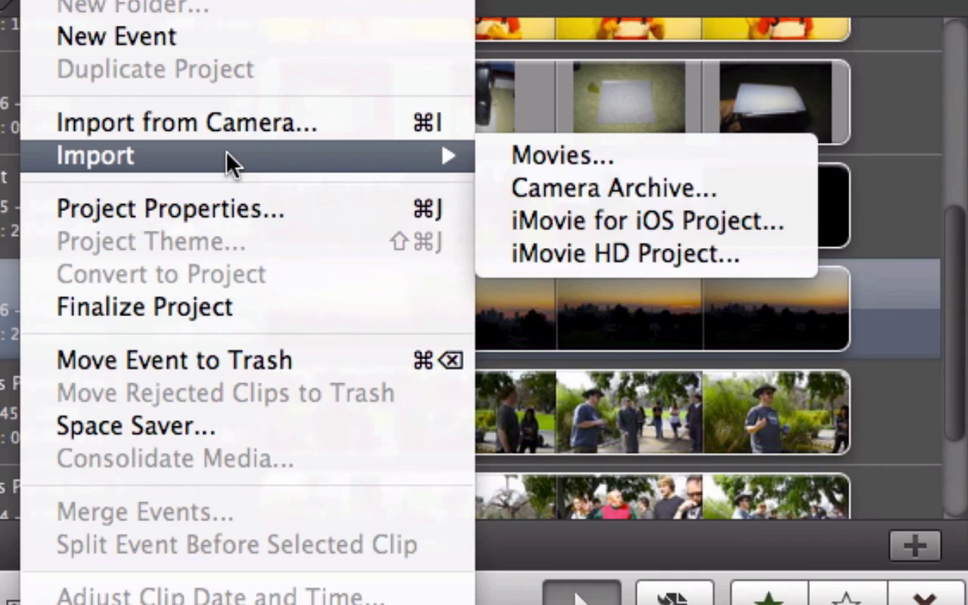
left_click(639, 165)
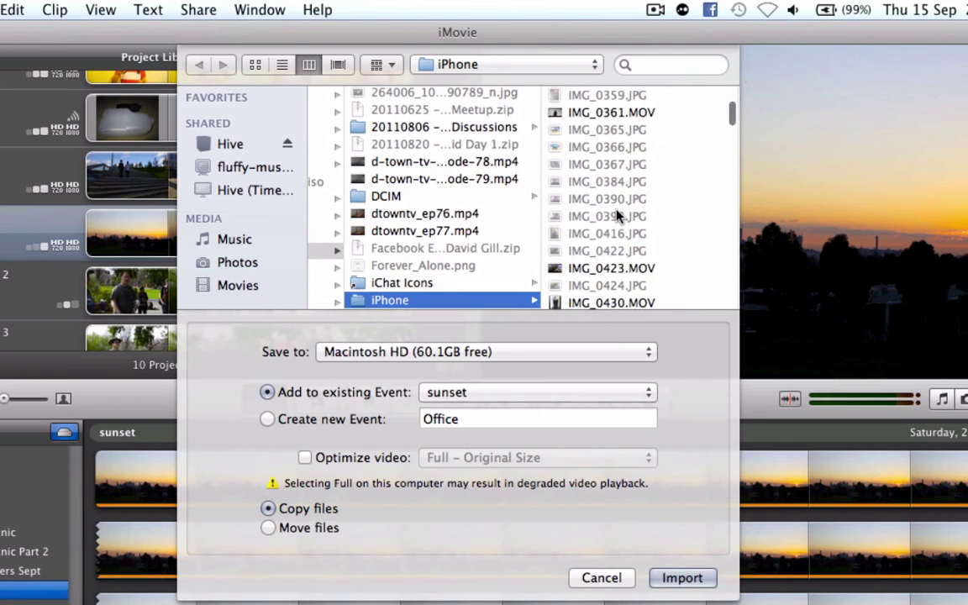
scroll(618, 216, "down", 10)
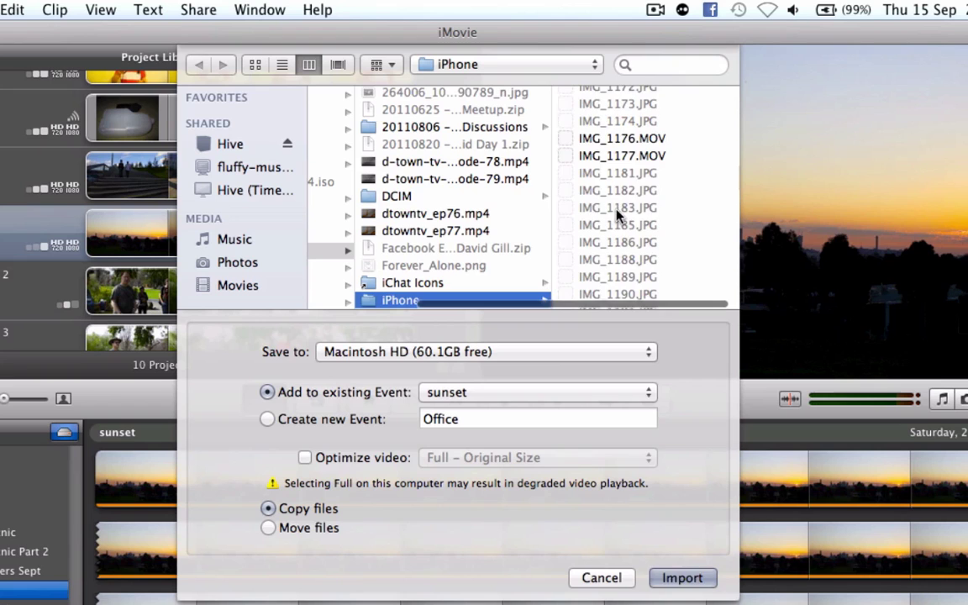
scroll(622, 216, "down", 10)
scroll(651, 206, "down", 10)
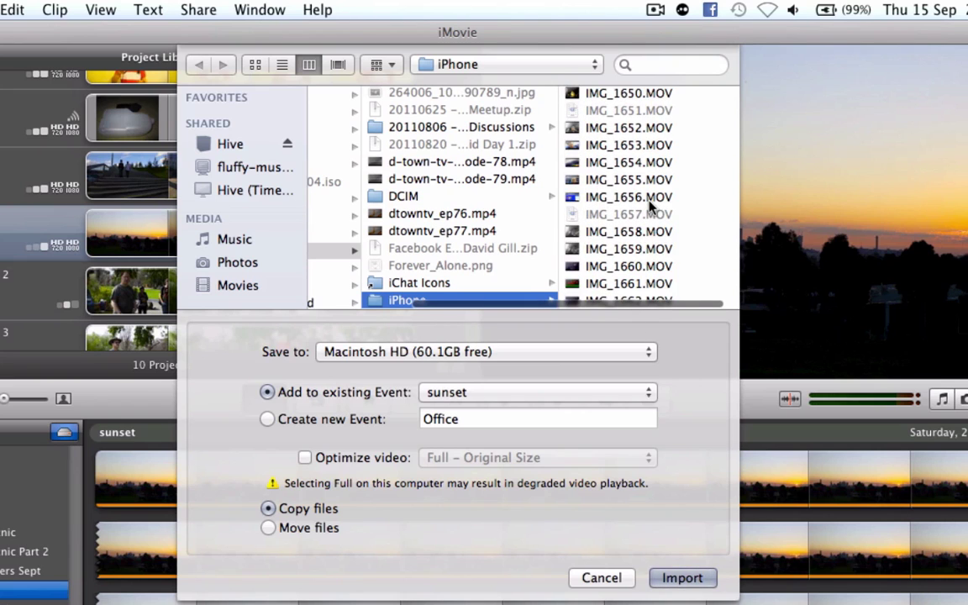
left_click(636, 300)
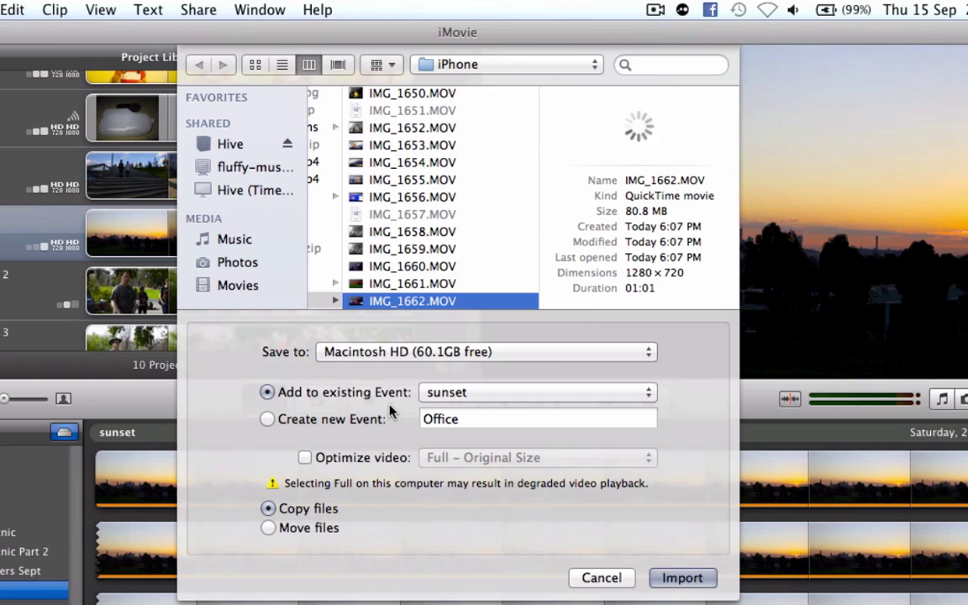
Send the import to a new event named '60SS -15'
left_click(313, 424)
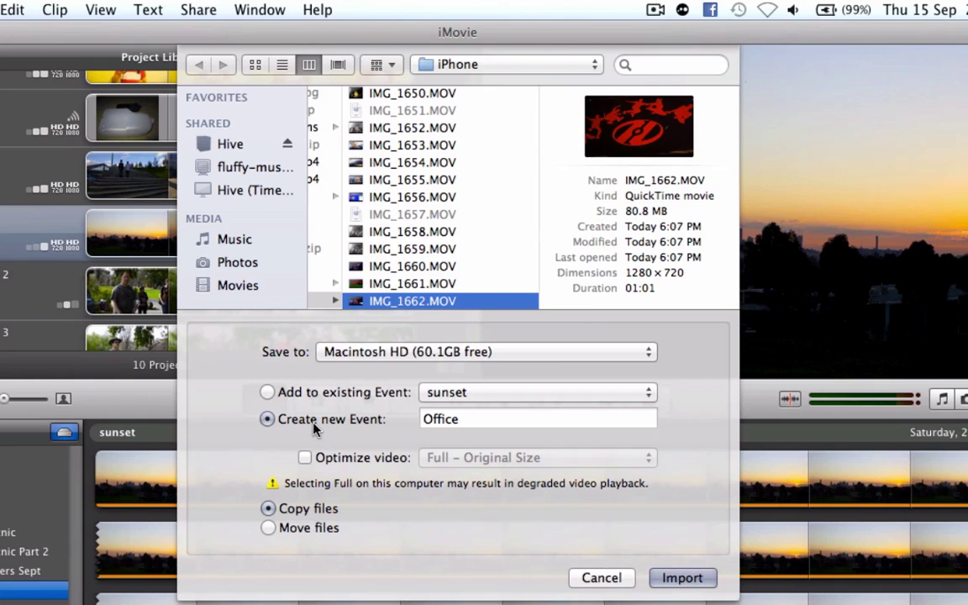
double_click(443, 419)
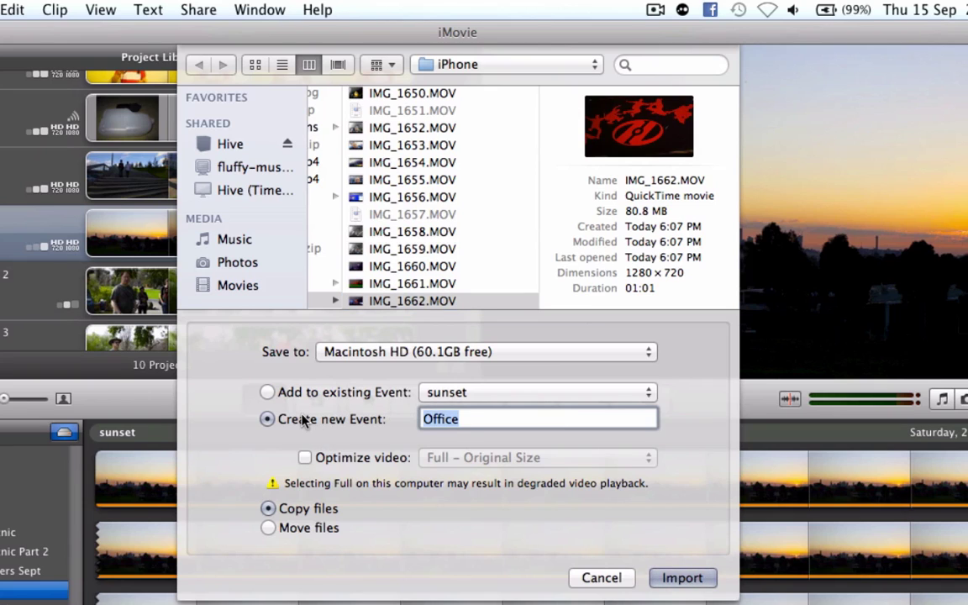
type("Si")
key("BackSpace")
key("BackSpace")
type("60")
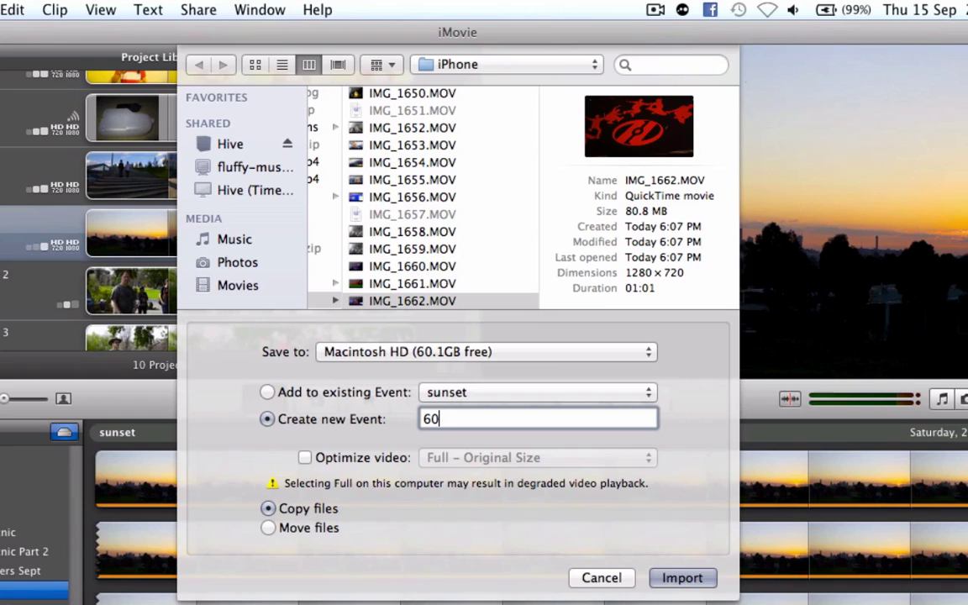
type("Se")
key("BackSpace")
type("S -15")
Run the import so the 60SS -15 event with 1:00 of footage appears
left_click(696, 578)
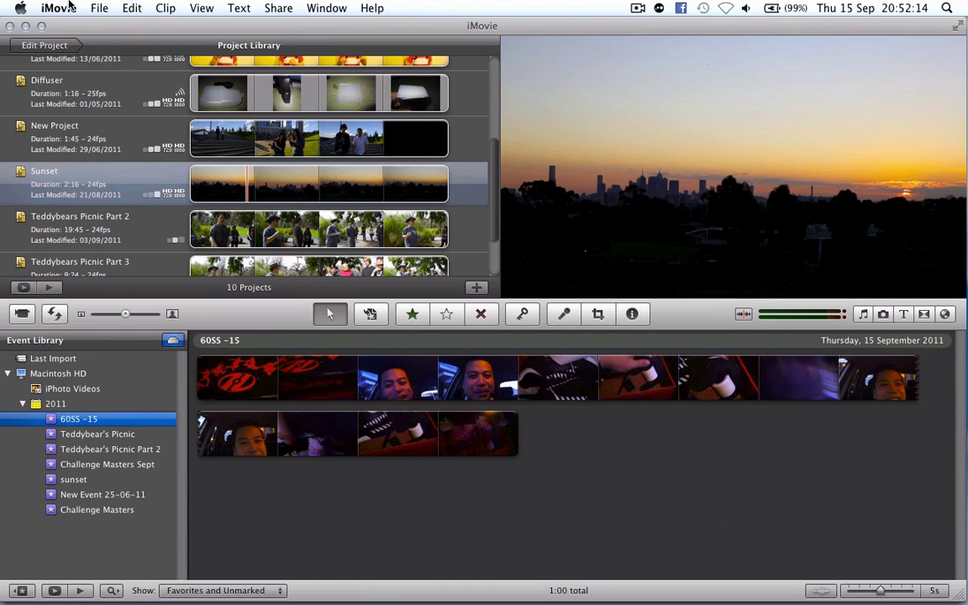
Create a new No Theme project named 'SSS – Day 15'
left_click(99, 7)
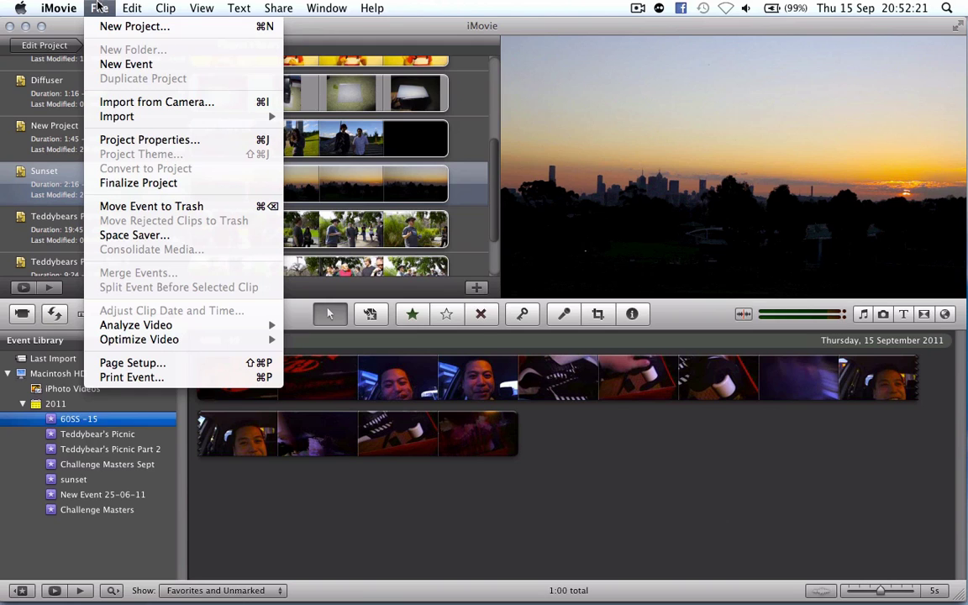
left_click(99, 26)
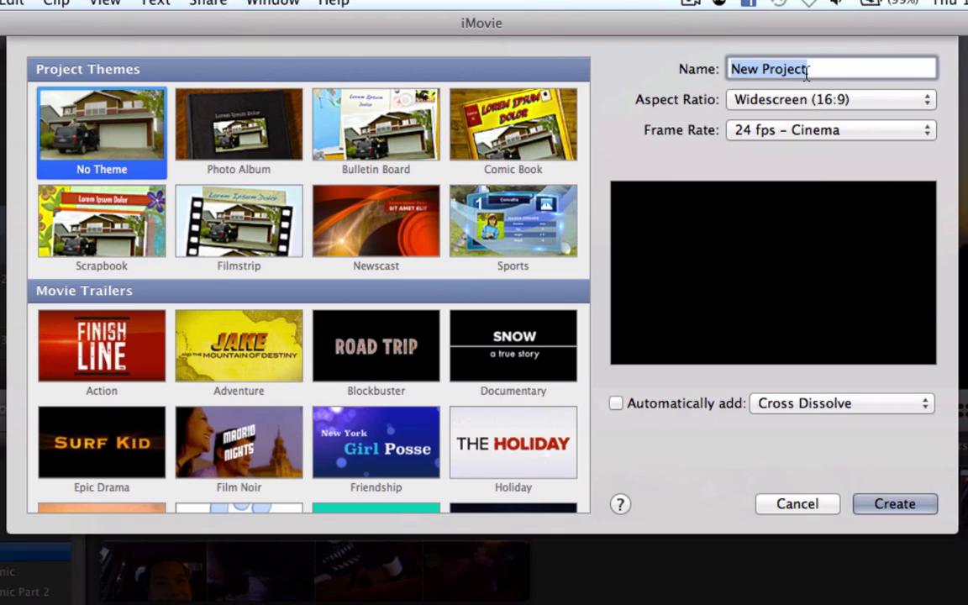
type("SS")
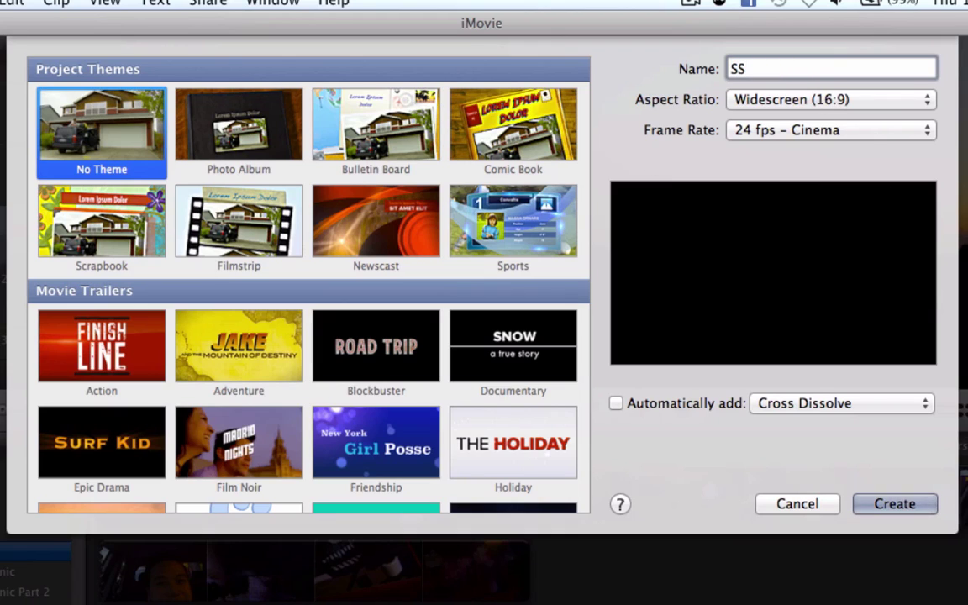
type("S – Day 15")
left_click(880, 504)
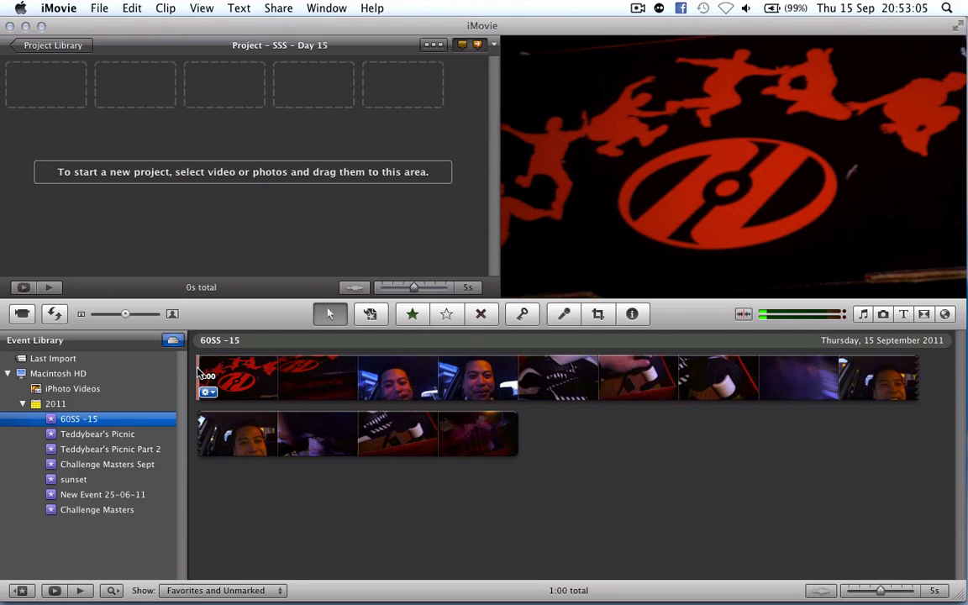
key("space")
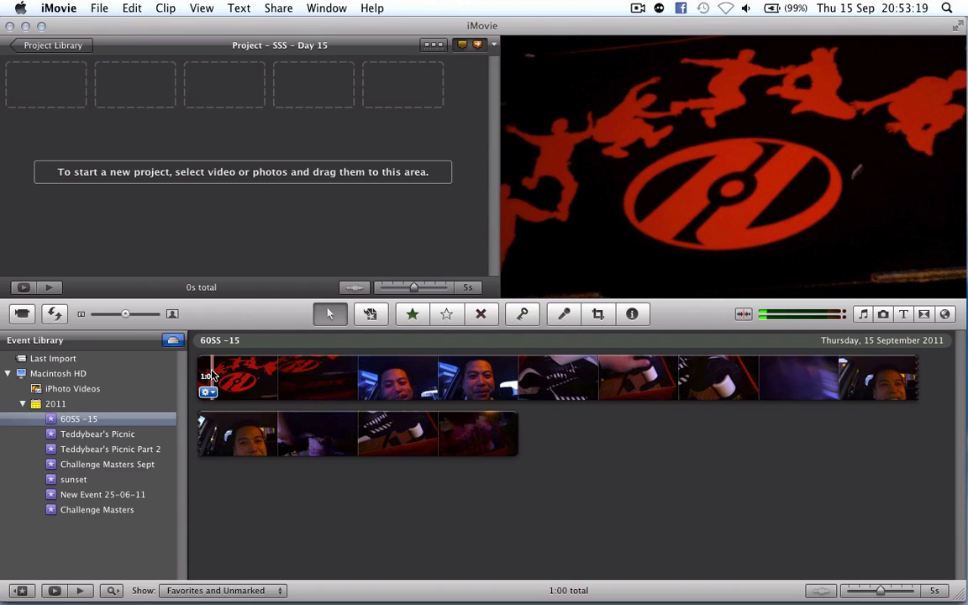
Select the red logo shot from the clip's start and add it to the project
left_click(211, 375)
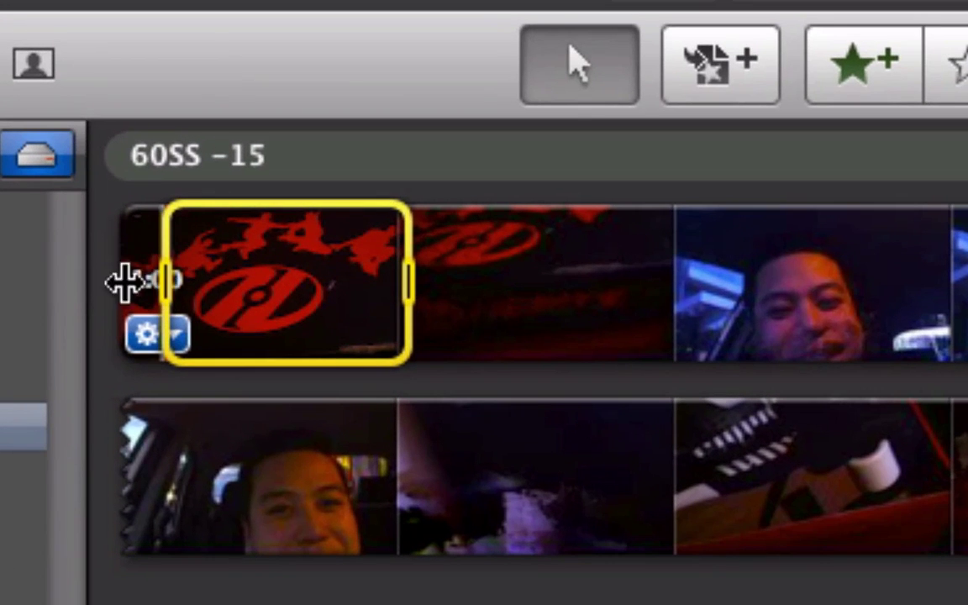
left_click_drag(124, 284, 83, 279)
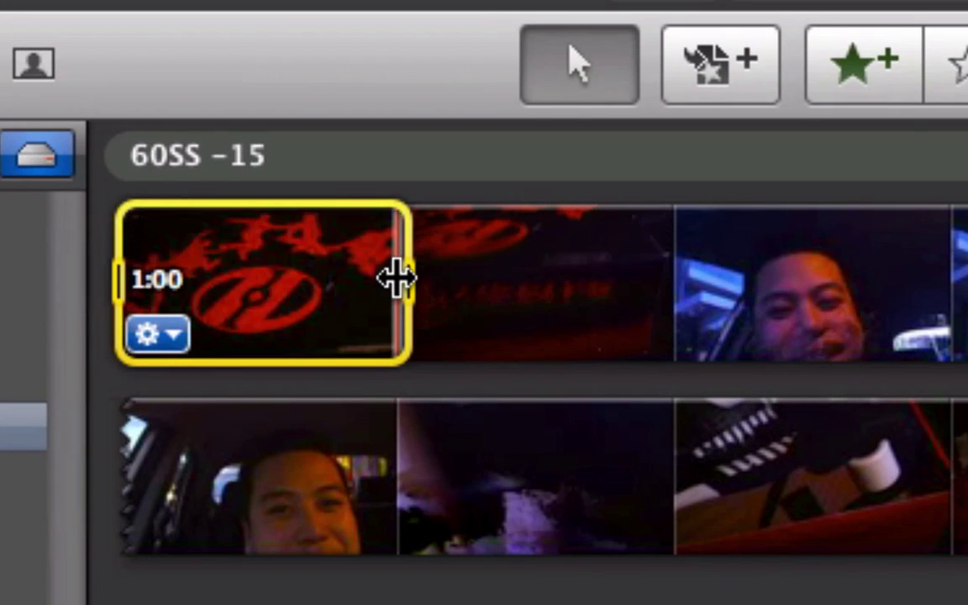
left_click_drag(395, 277, 522, 282)
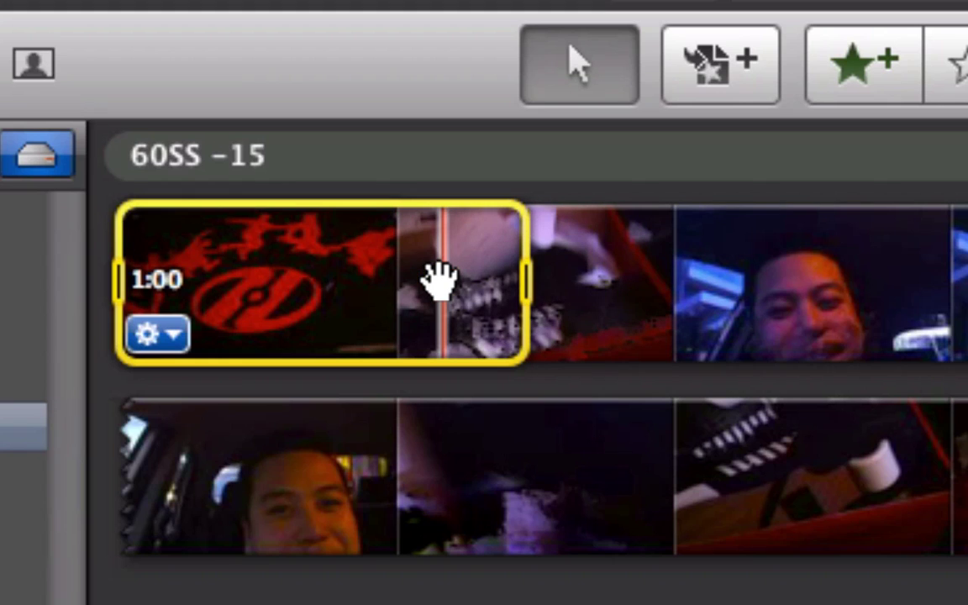
left_click_drag(437, 281, 60, 105)
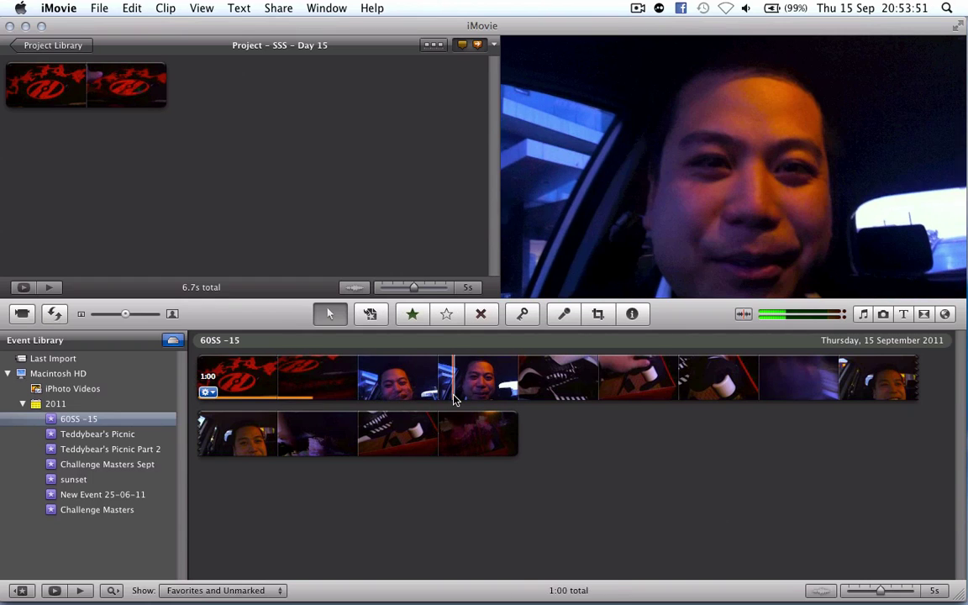
Select a 9.8-second face-and-shoe range starting at the face shot
left_click(453, 382)
left_click_drag(523, 378, 272, 112)
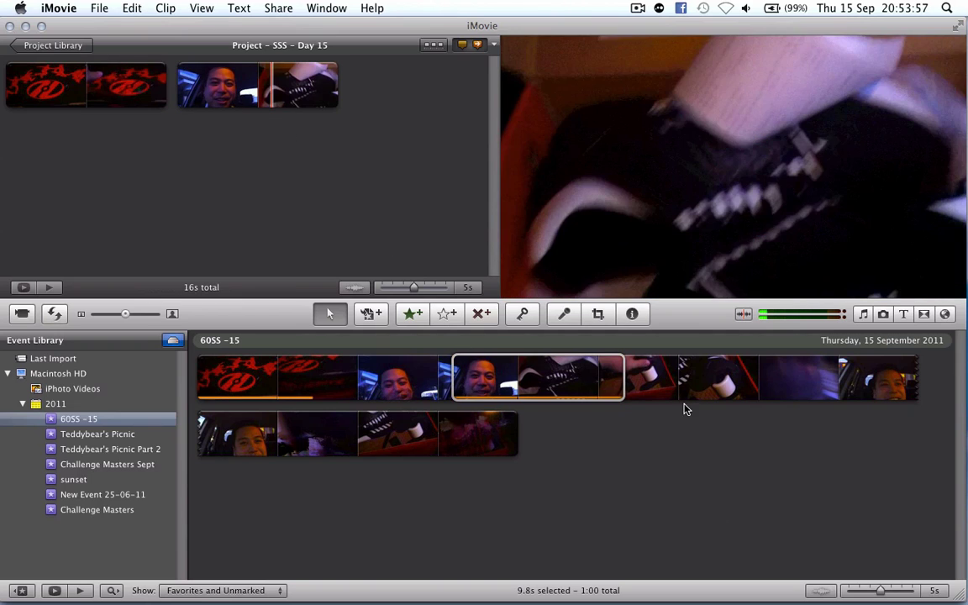
left_click(639, 378)
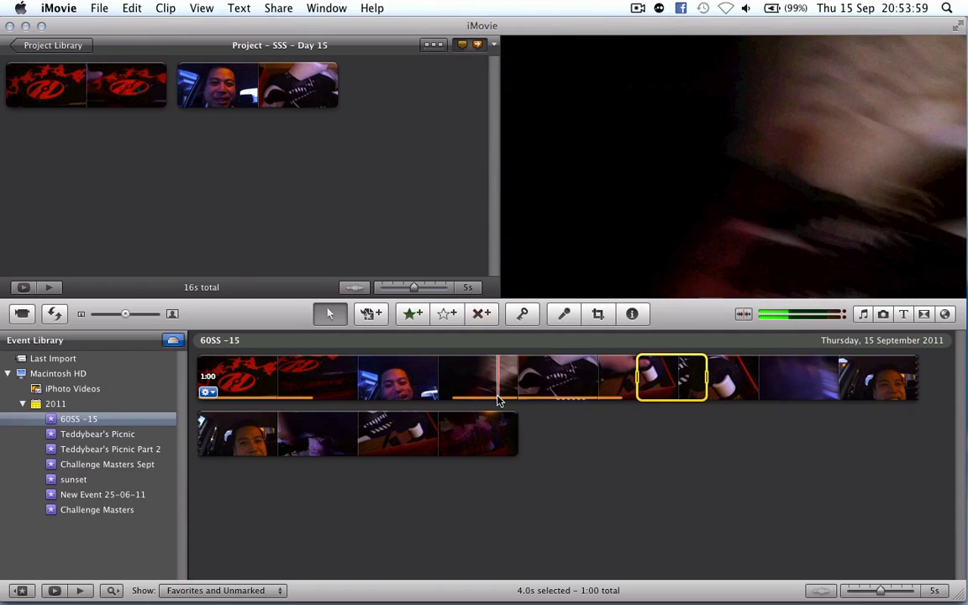
Delete the logo clip, leaving the face-and-shoe clip selected in the project
left_click(69, 86)
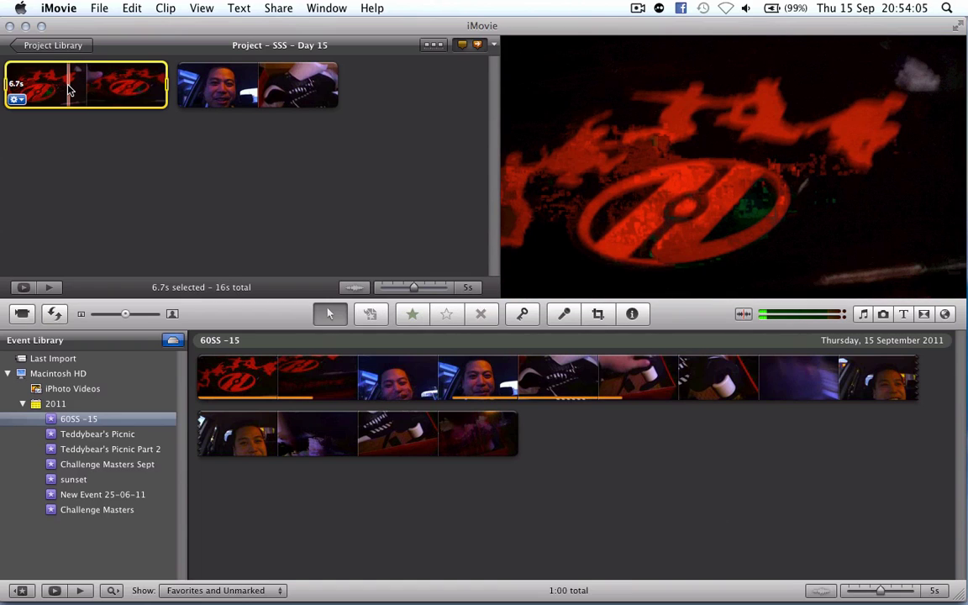
key("Delete")
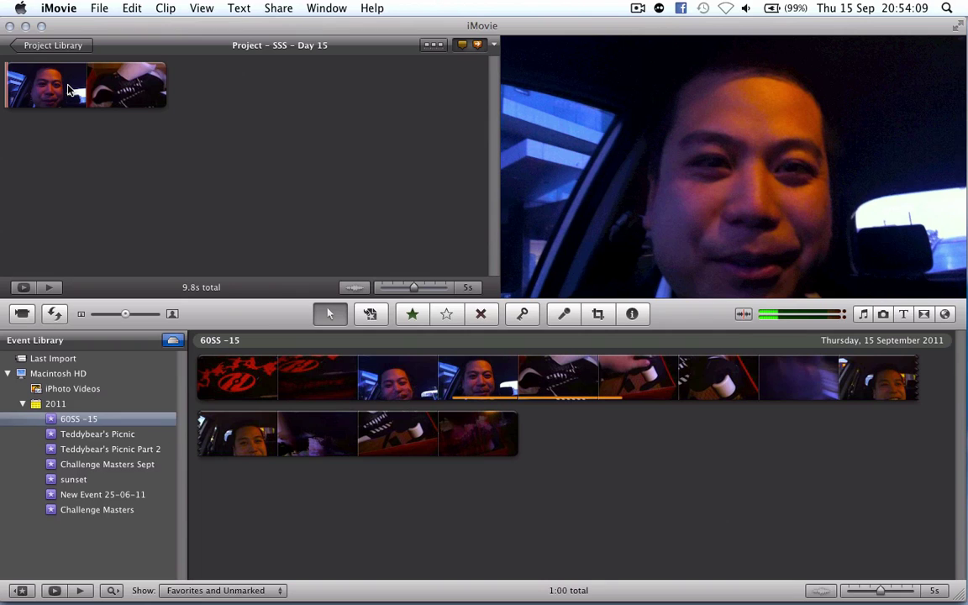
left_click(66, 84)
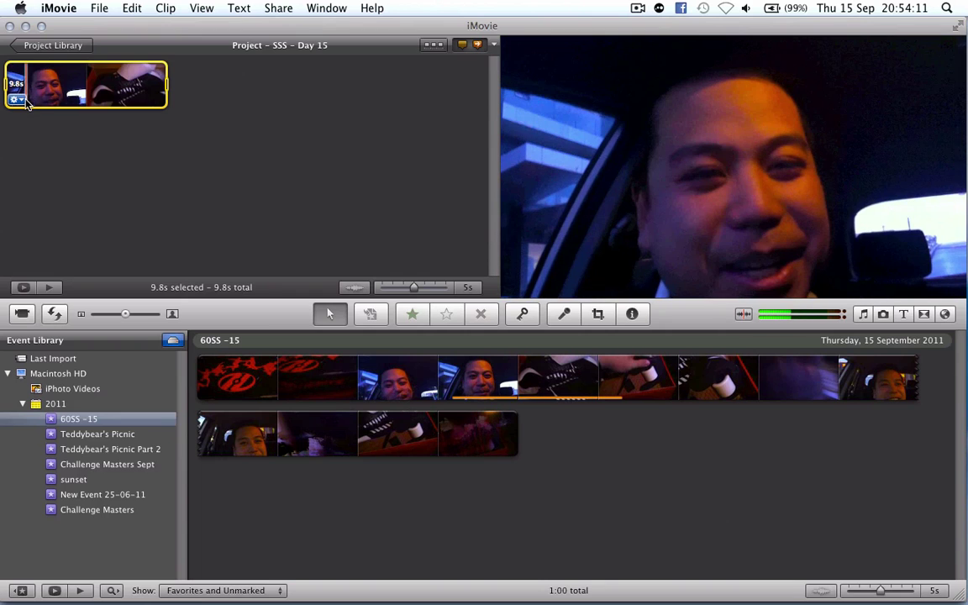
Extend the face-and-shoe clip's used range to 12.6 seconds in the Clip Trimmer
left_click(24, 100)
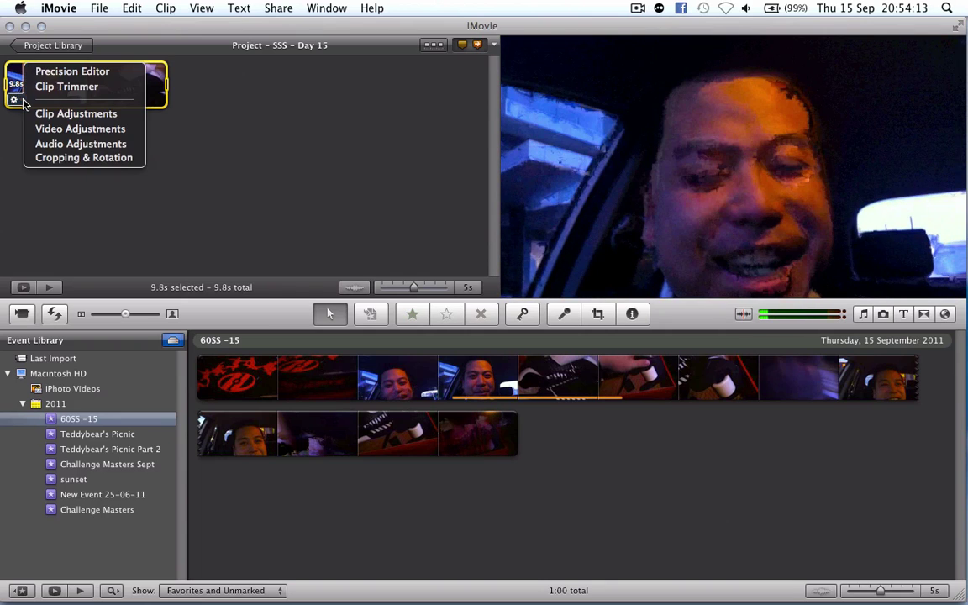
left_click(50, 89)
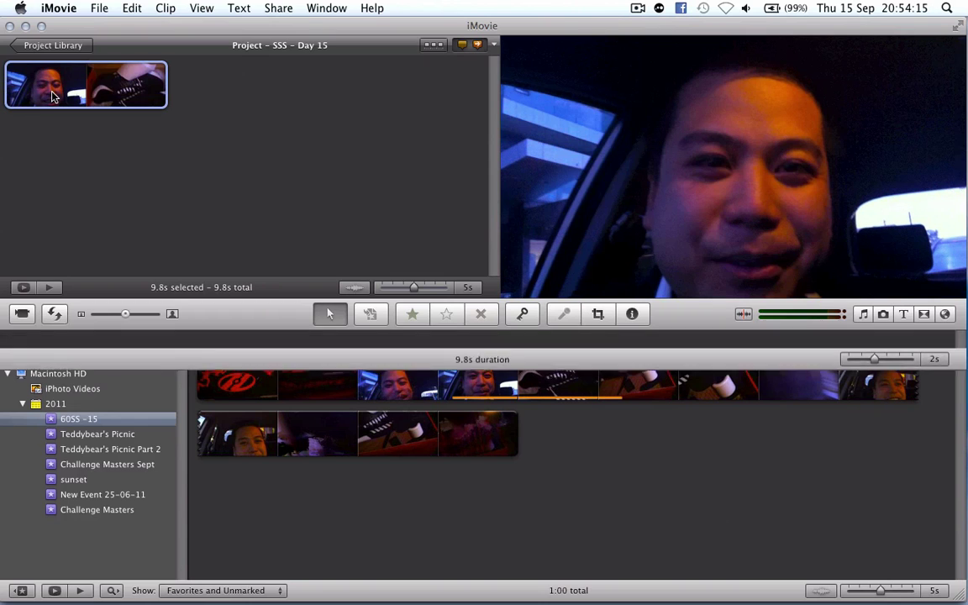
key("super+r")
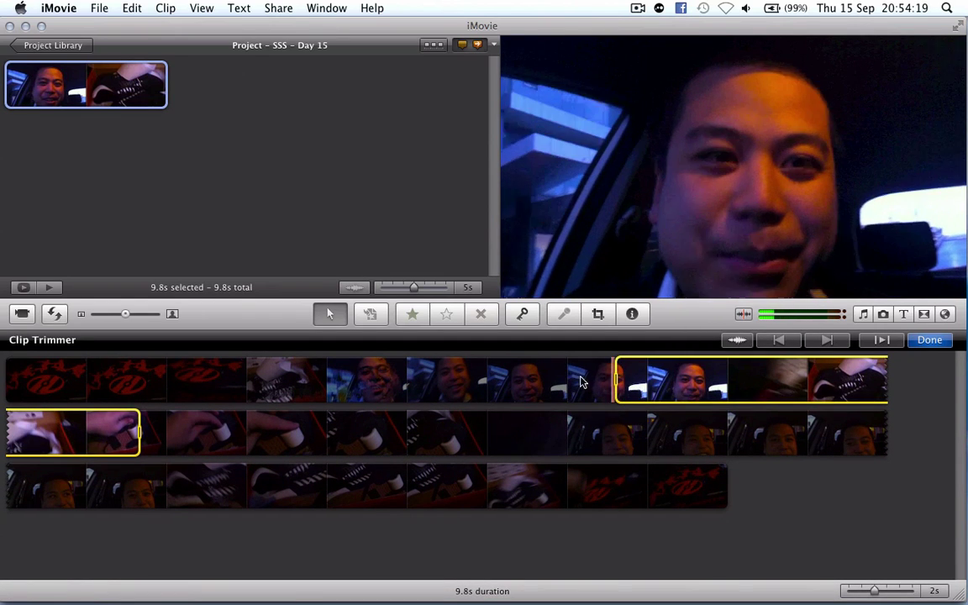
left_click_drag(616, 382, 563, 382)
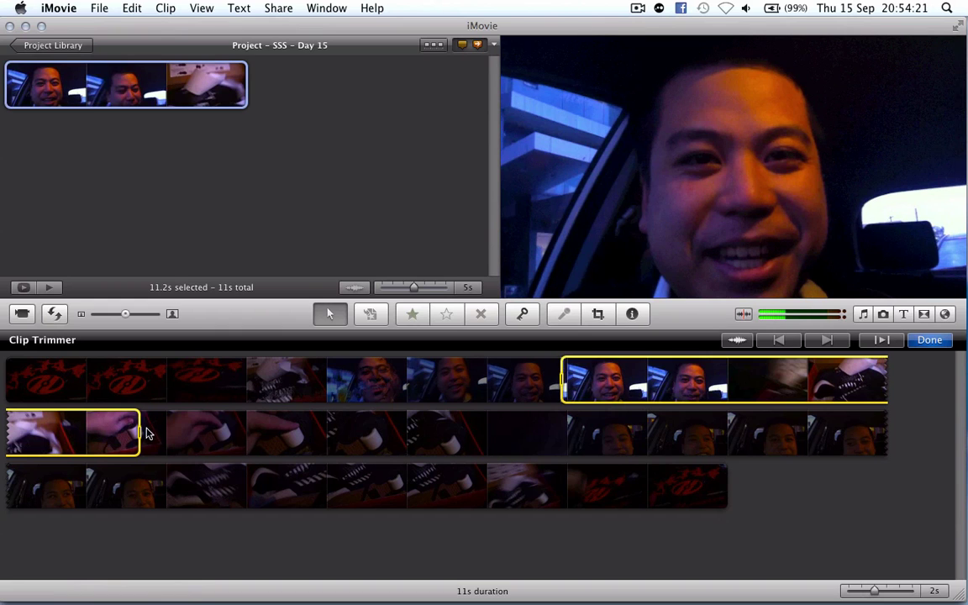
left_click_drag(142, 444, 199, 451)
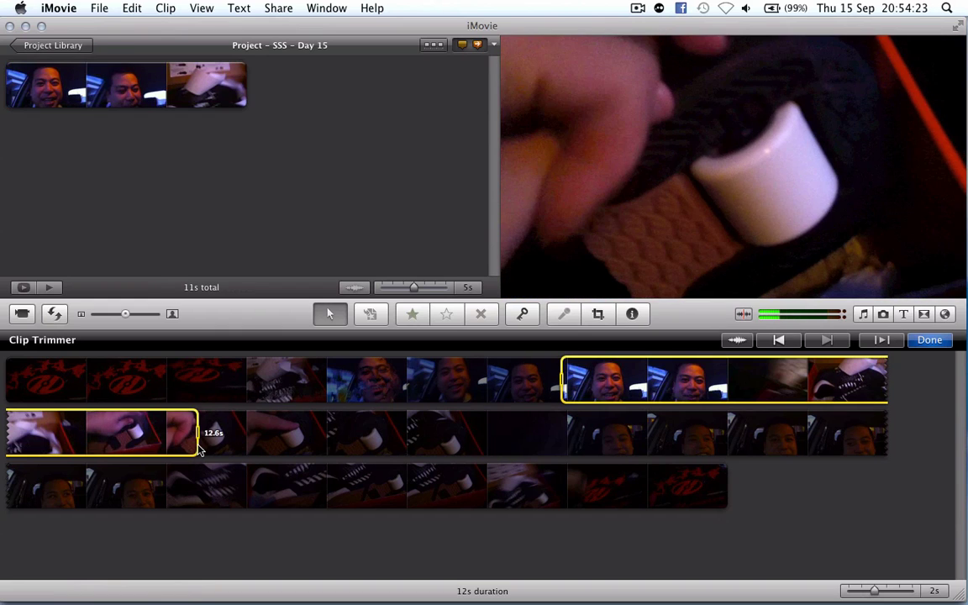
left_click(928, 340)
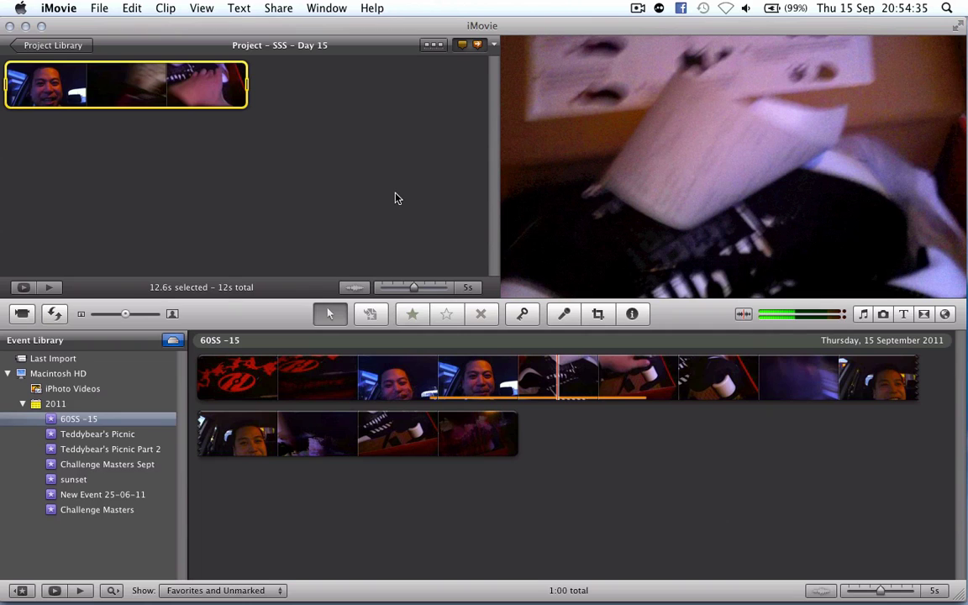
Raise the face-and-shoe clip's Red Gain to 102% in Video Adjustments
left_click(14, 100)
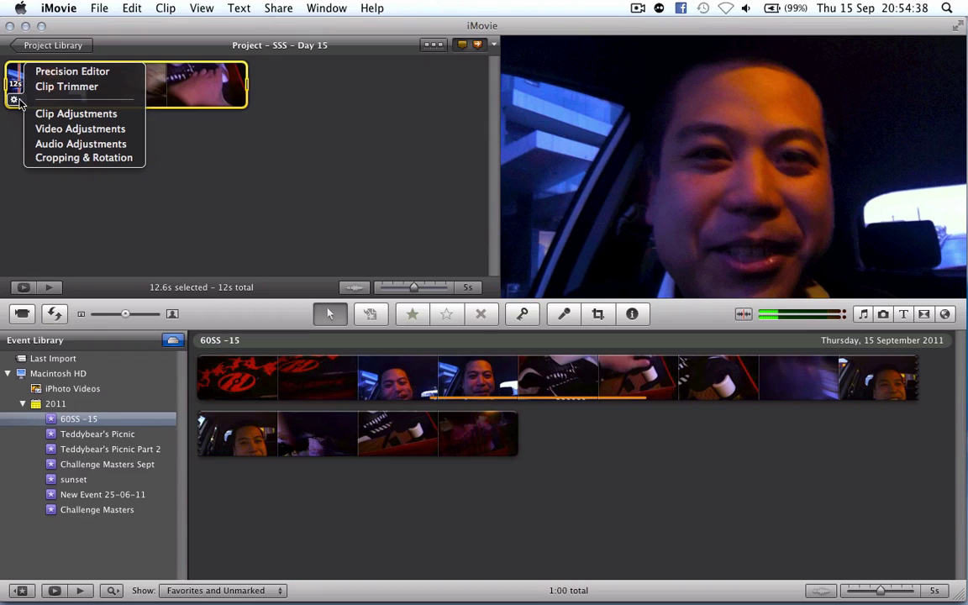
left_click(87, 129)
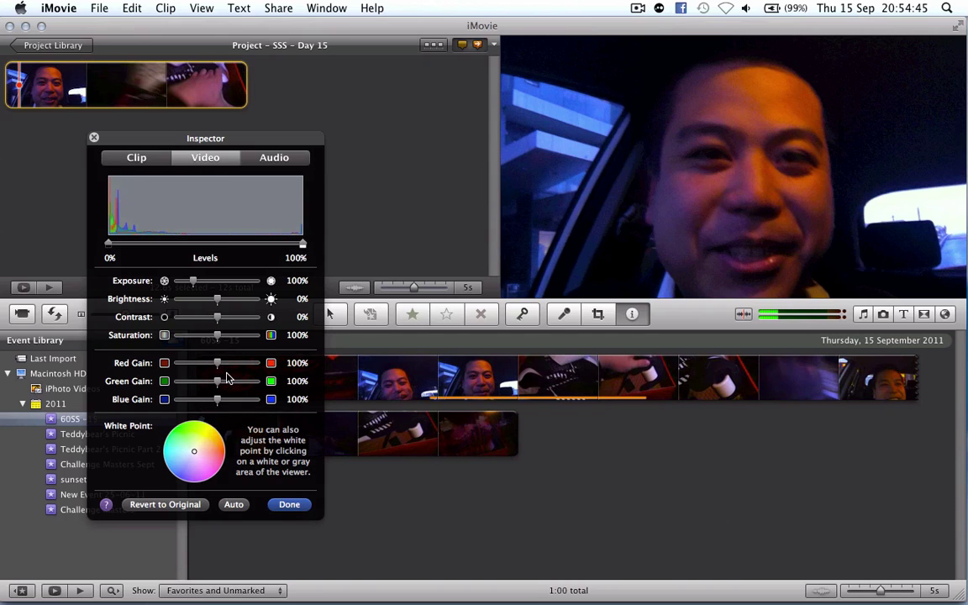
mouse_move(217, 365)
left_mouse_down()
mouse_move(279, 368)
mouse_move(218, 363)
left_mouse_up()
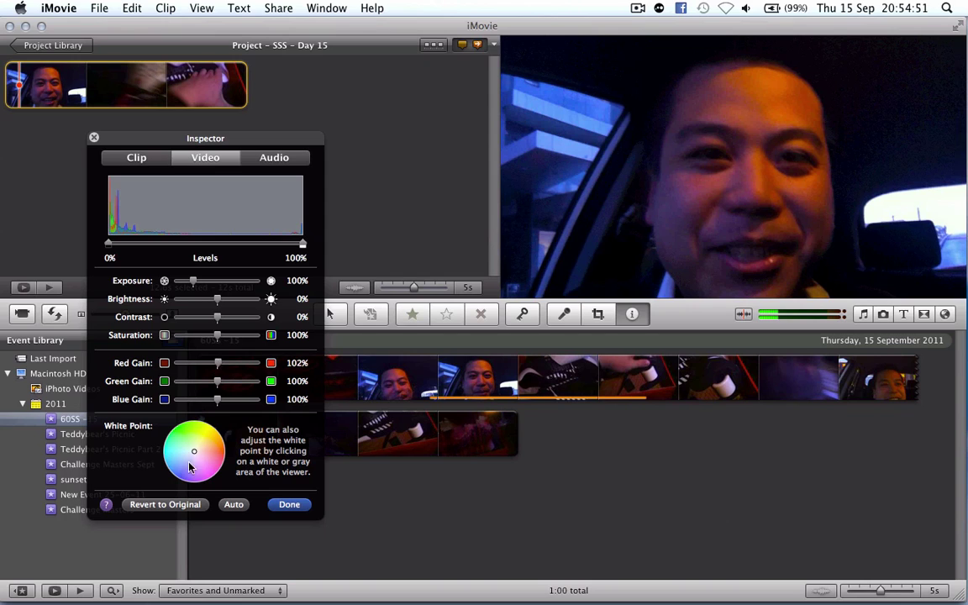
Preview the clip's video and audio effects, leaving both at None
left_click(139, 158)
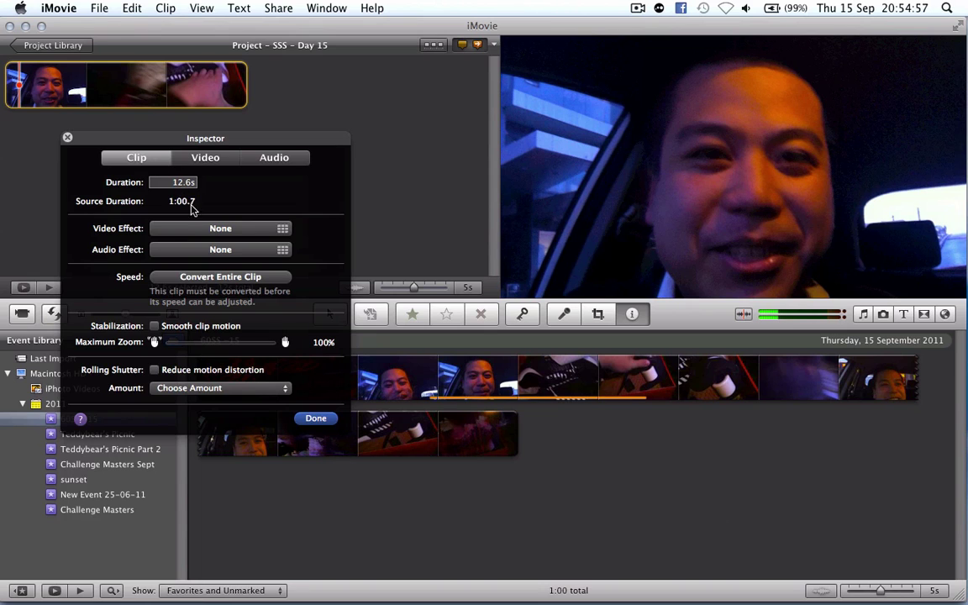
left_click(210, 228)
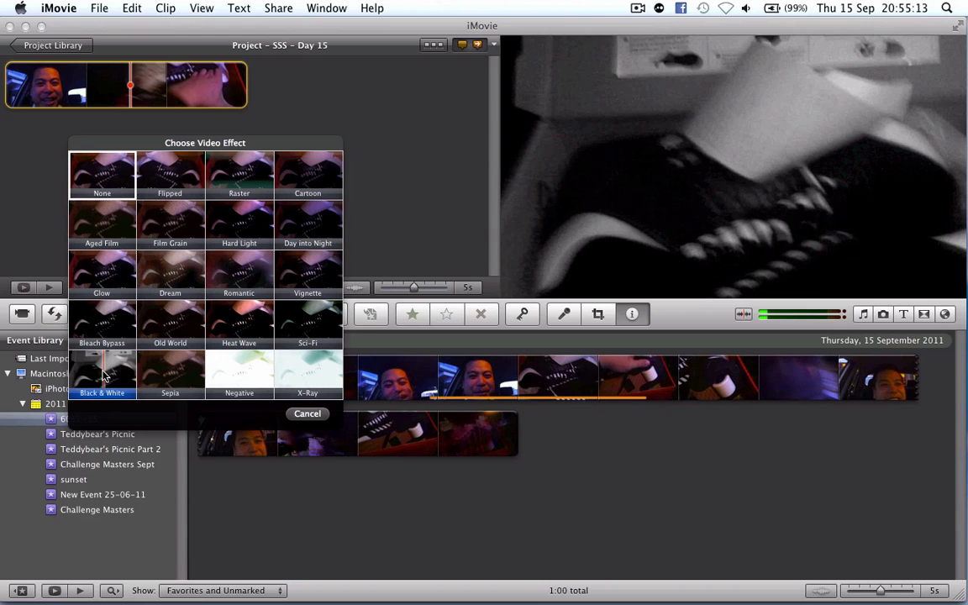
left_click(307, 413)
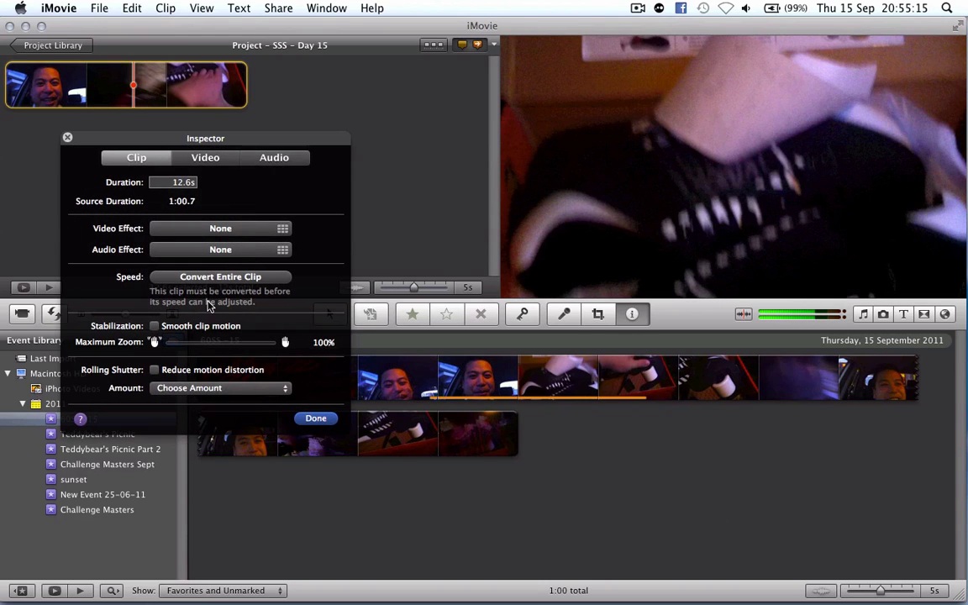
left_click(221, 255)
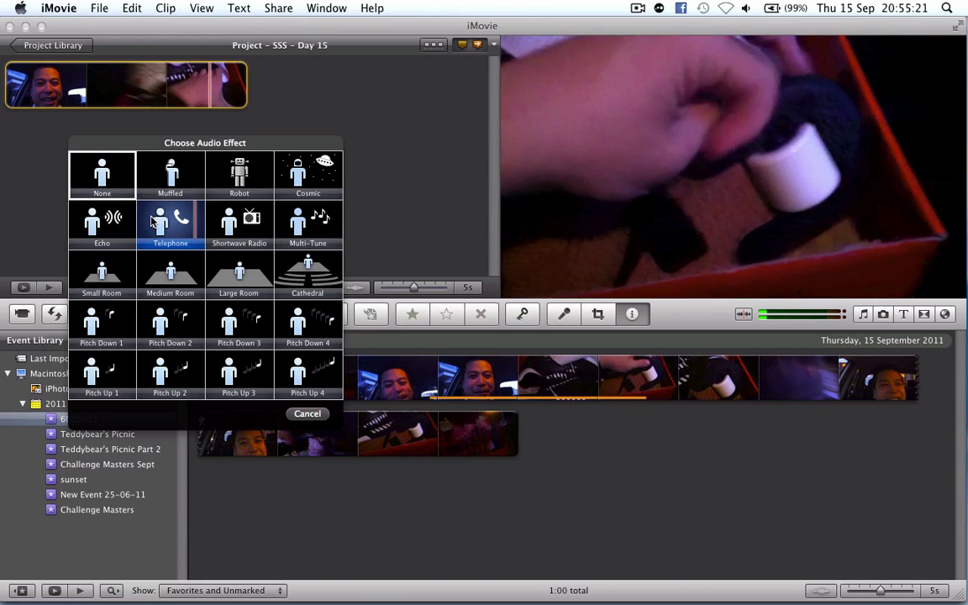
left_click(307, 414)
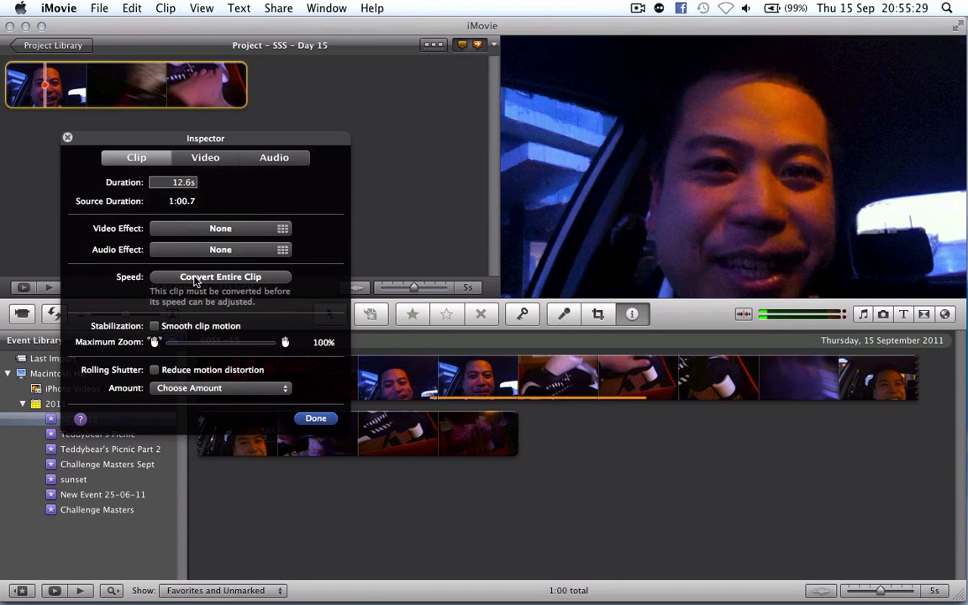
Convert the entire clip for speed changes, keeping speed at 100%
left_click(195, 277)
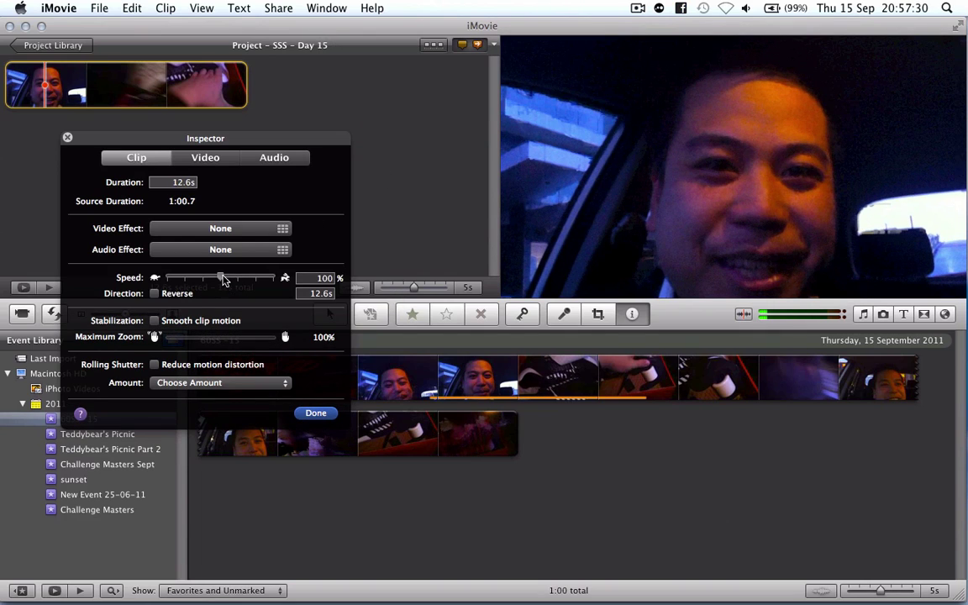
mouse_move(223, 279)
left_mouse_down()
mouse_move(271, 283)
mouse_move(154, 267)
mouse_move(219, 281)
left_mouse_up()
left_click(316, 413)
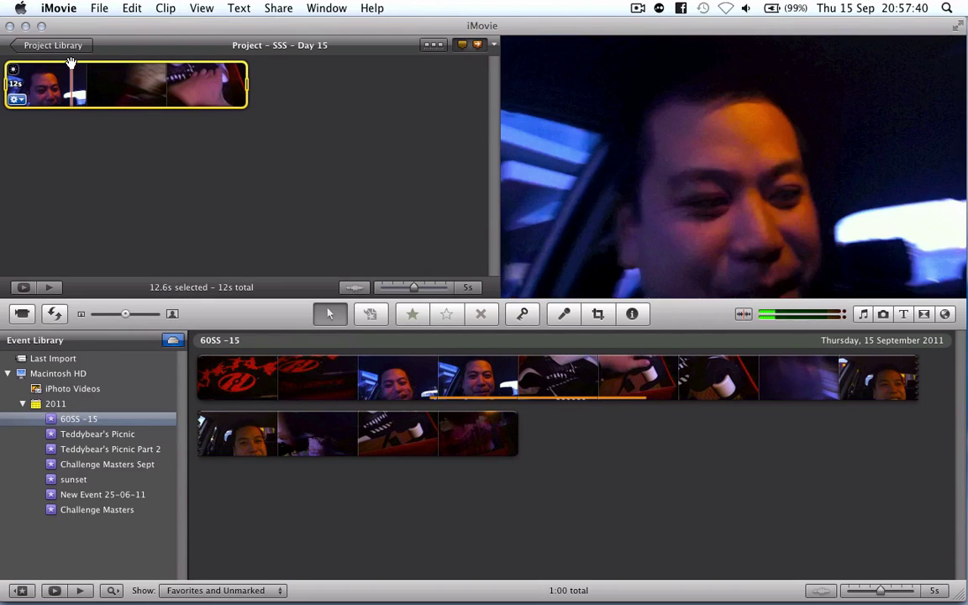
left_click(17, 99)
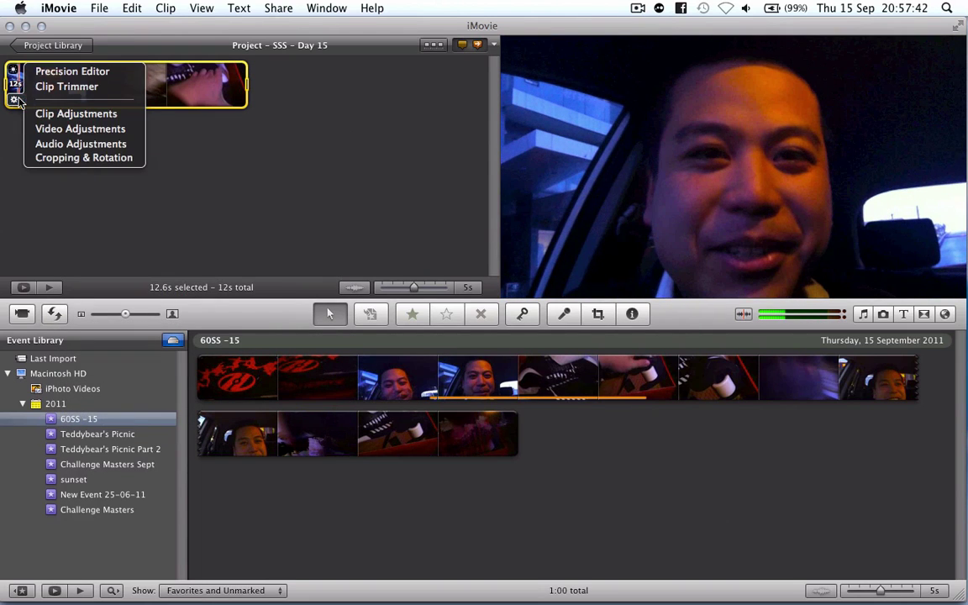
left_click(66, 144)
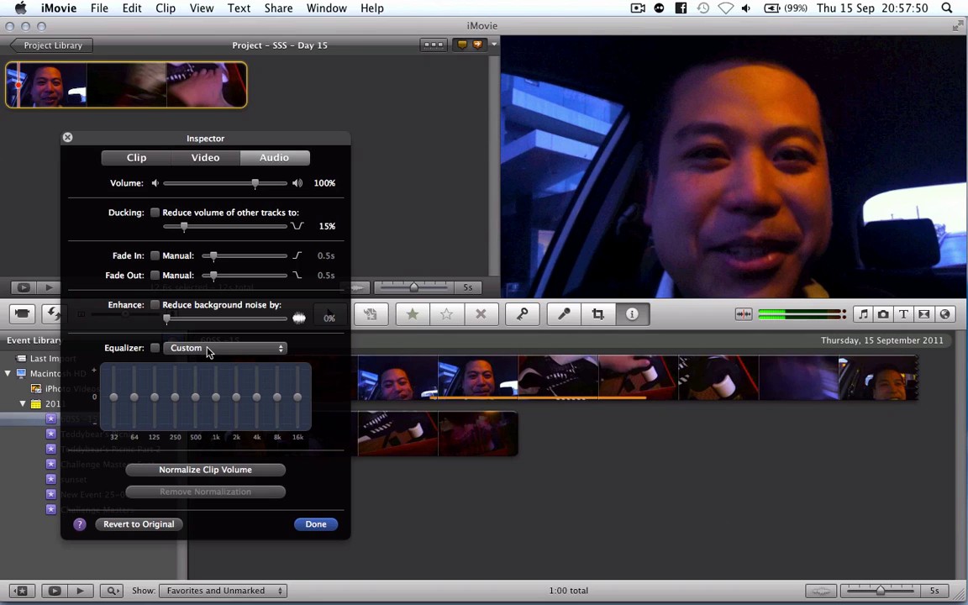
left_click(324, 526)
left_click(325, 526)
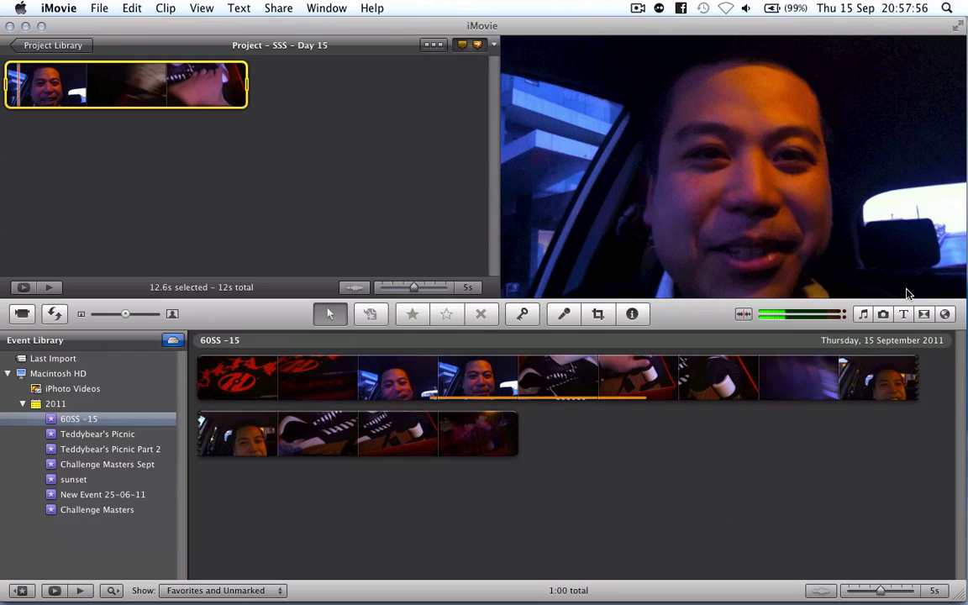
Add 'Oliver! – Food, Glorious Food' as background music and play the project
left_click(865, 314)
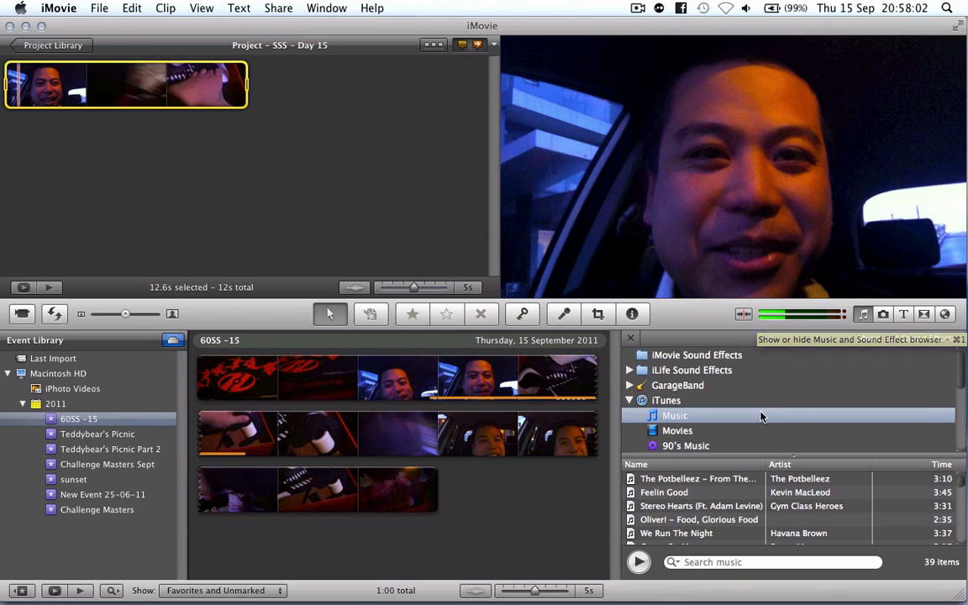
scroll(700, 506, "down", 2)
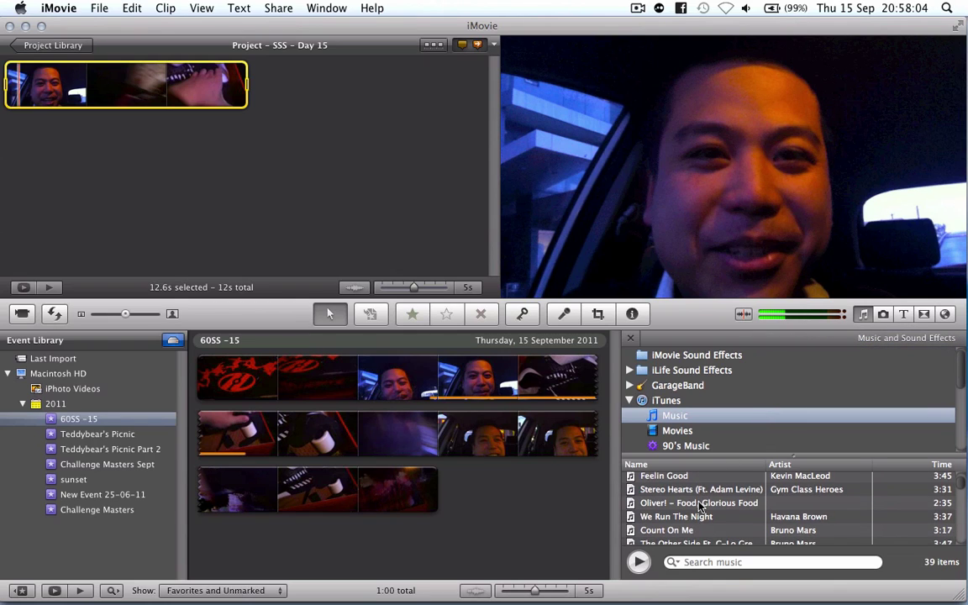
left_click_drag(699, 506, 72, 141)
key("space")
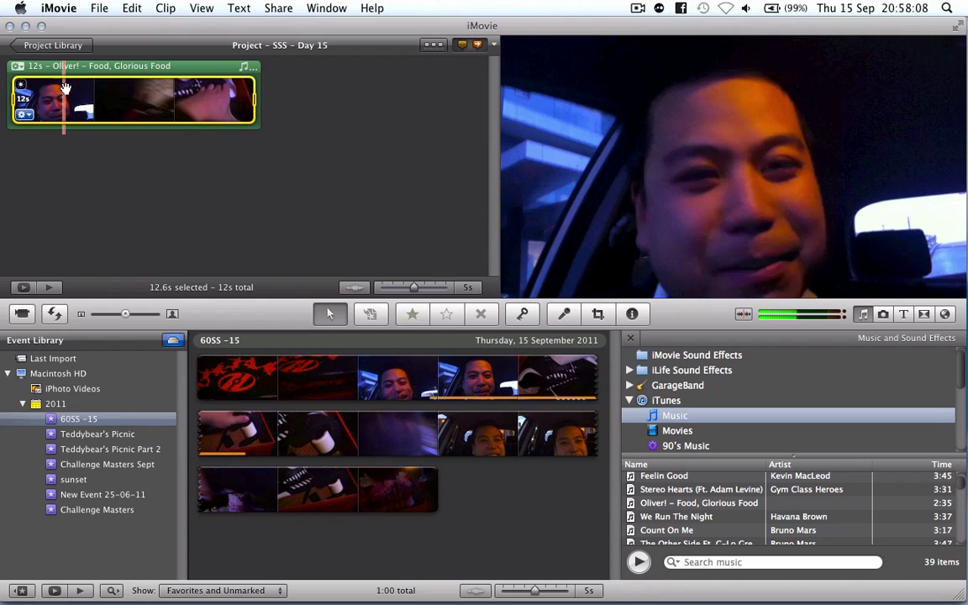
Lower the background music's volume to 32%, with no audio effect applied
left_click(16, 66)
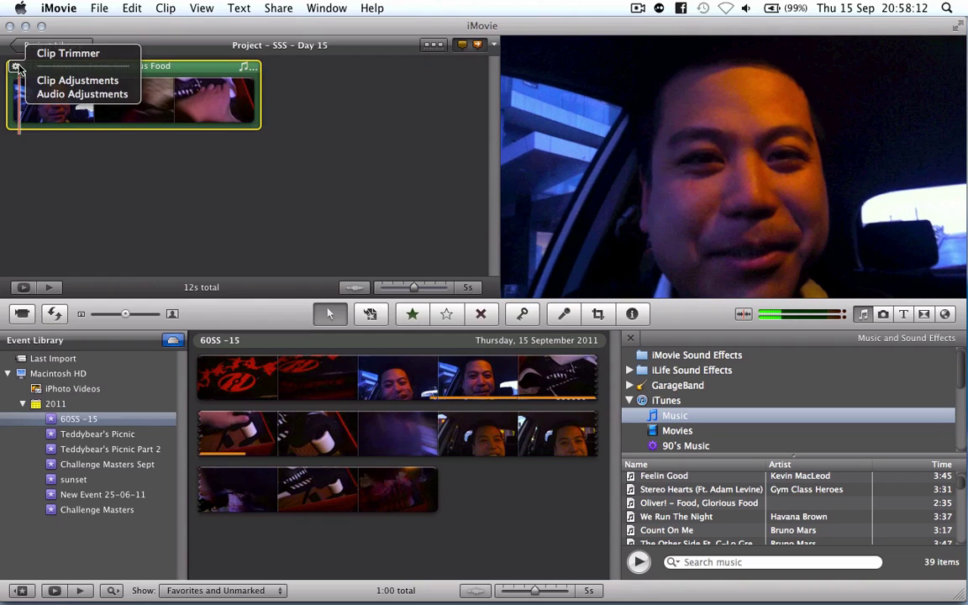
left_click(54, 84)
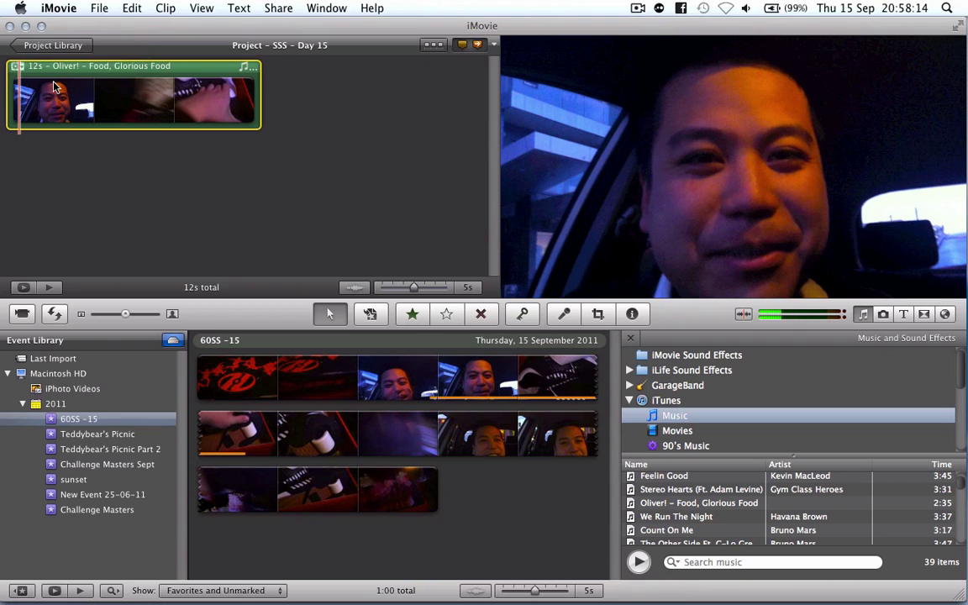
left_click(201, 210)
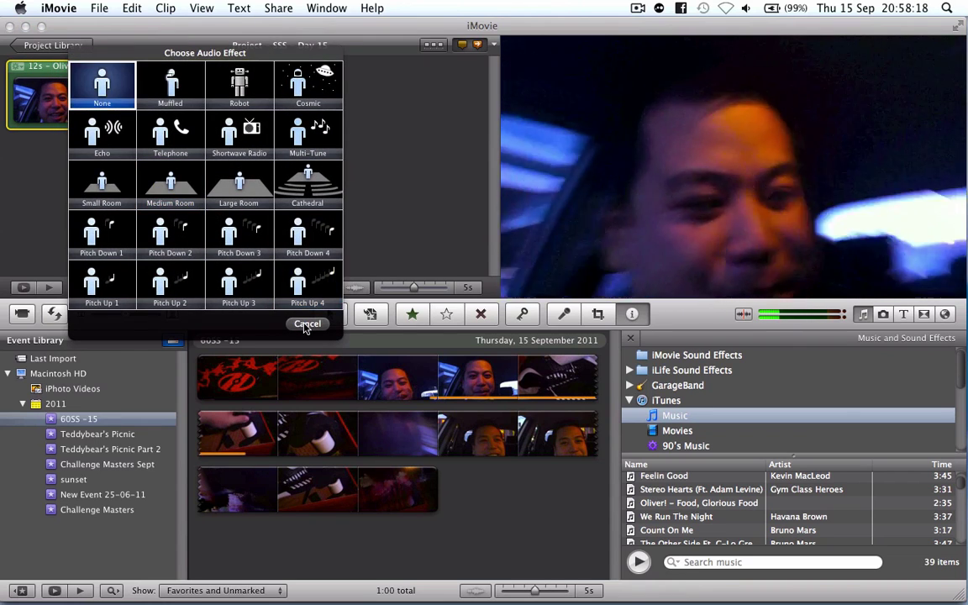
left_click(306, 323)
left_click(241, 160)
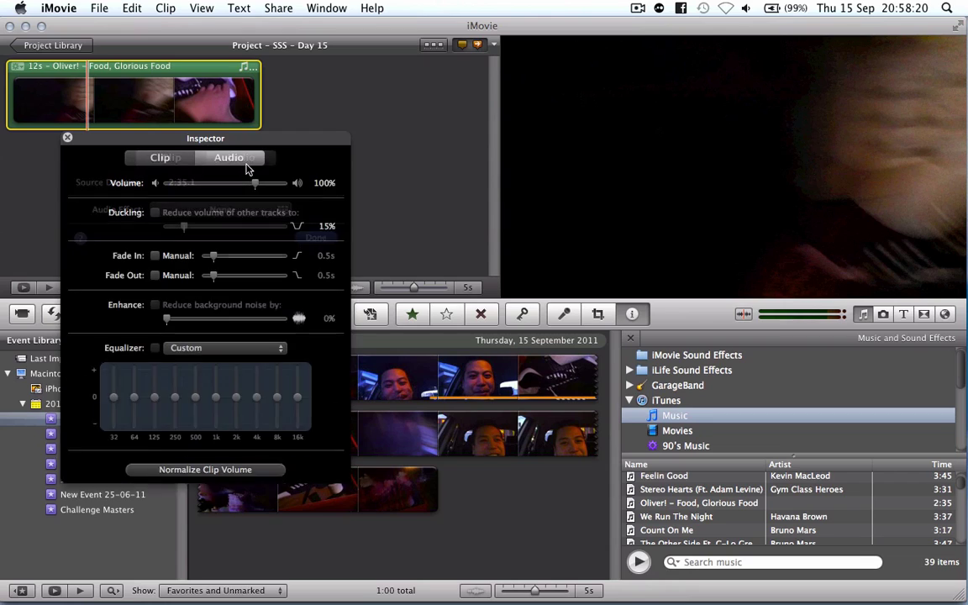
left_click_drag(254, 185, 195, 185)
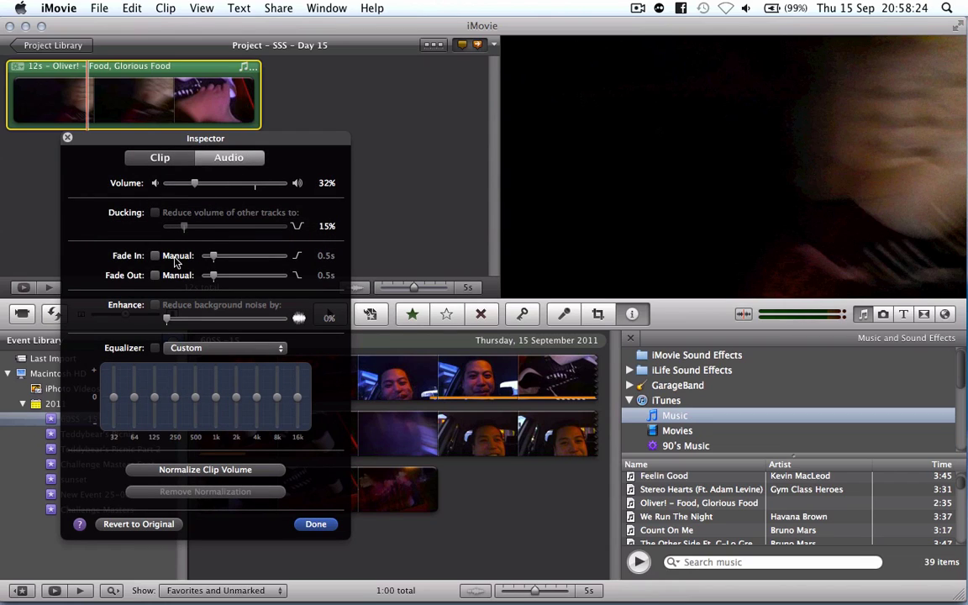
left_click(315, 523)
left_click(16, 66)
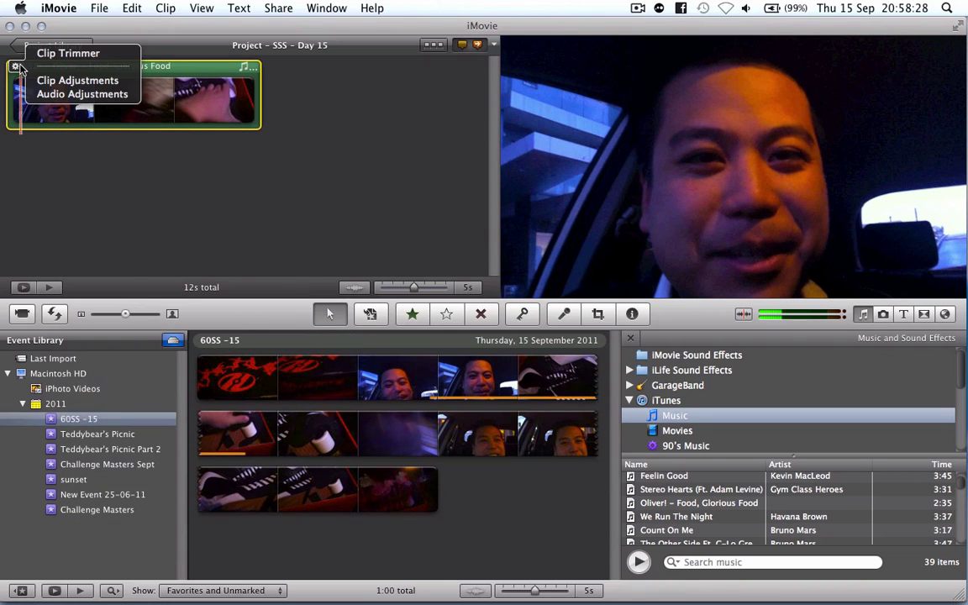
Trim the Oliver! song to a 2-second excerpt placed about 2.1s into the clip
left_click(67, 54)
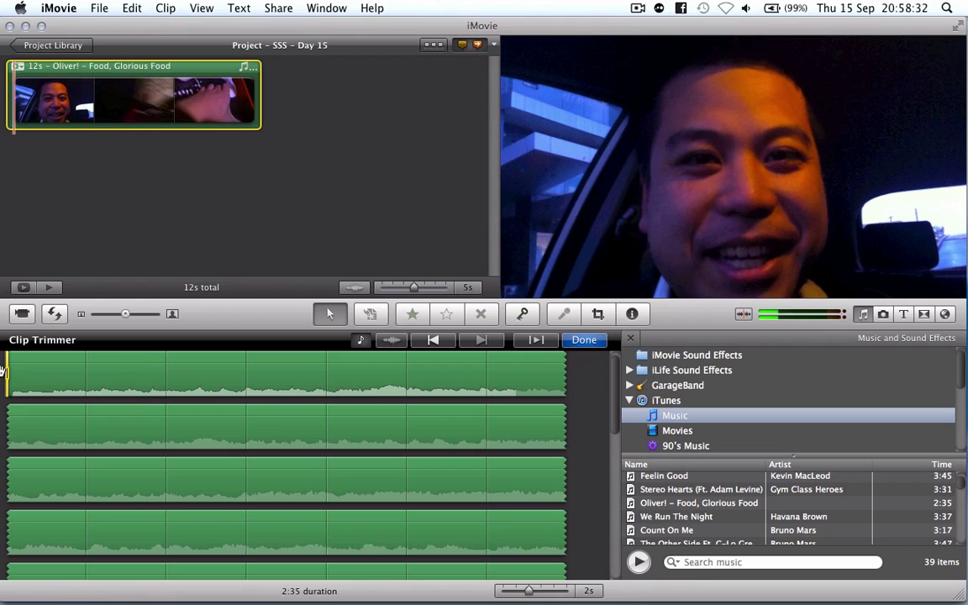
left_click_drag(8, 371, 305, 374)
left_click_drag(364, 385, 444, 386)
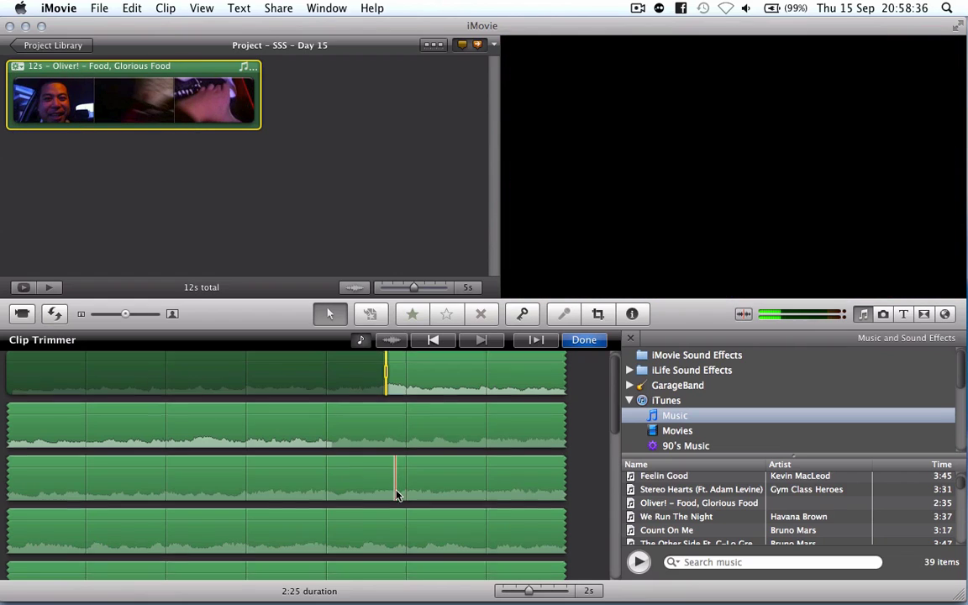
scroll(395, 495, "down", 5)
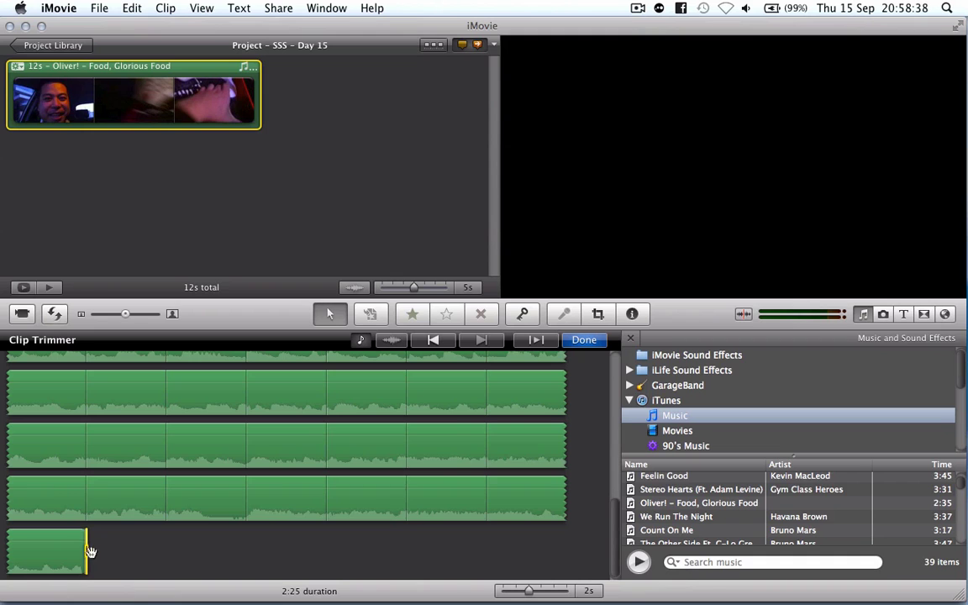
left_click_drag(87, 552, 382, 268)
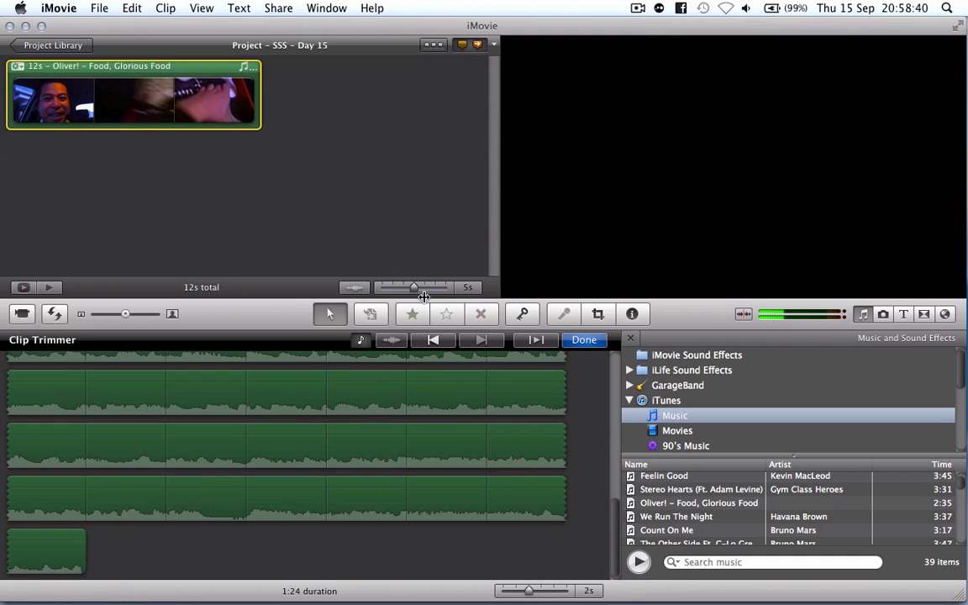
scroll(397, 463, "down", 5)
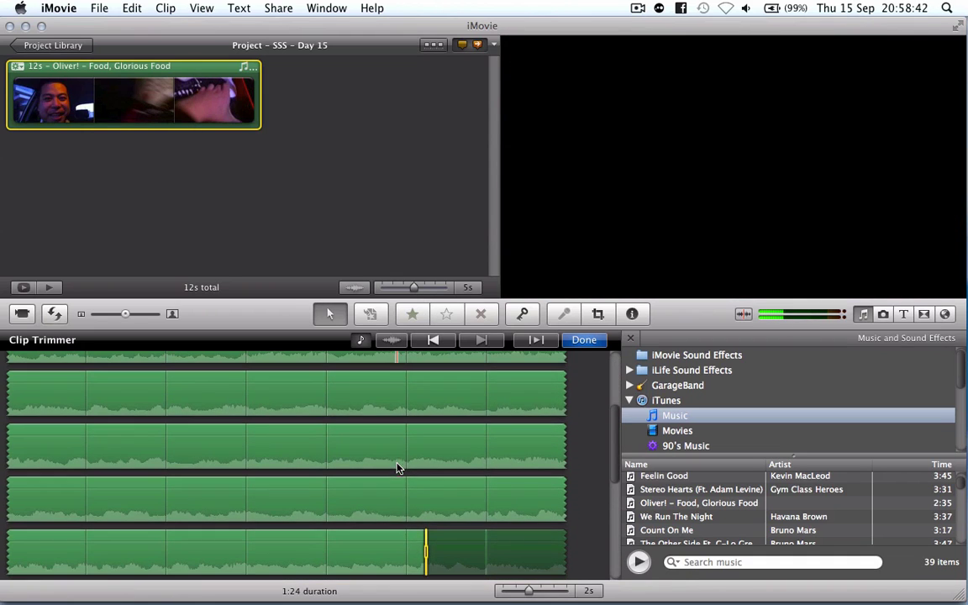
left_click_drag(424, 555, 468, 385)
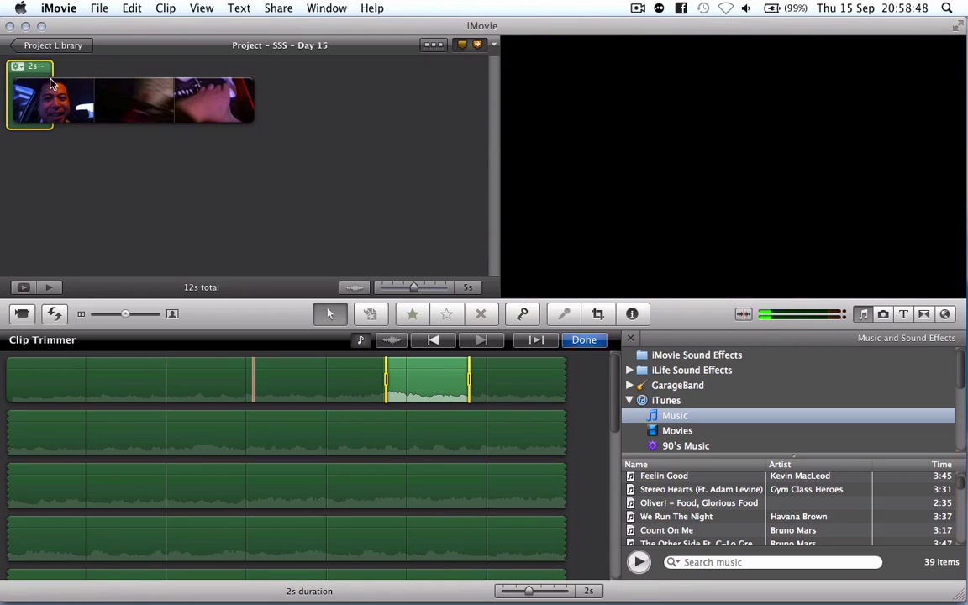
mouse_move(35, 67)
left_mouse_down()
mouse_move(72, 67)
mouse_move(53, 67)
left_mouse_up()
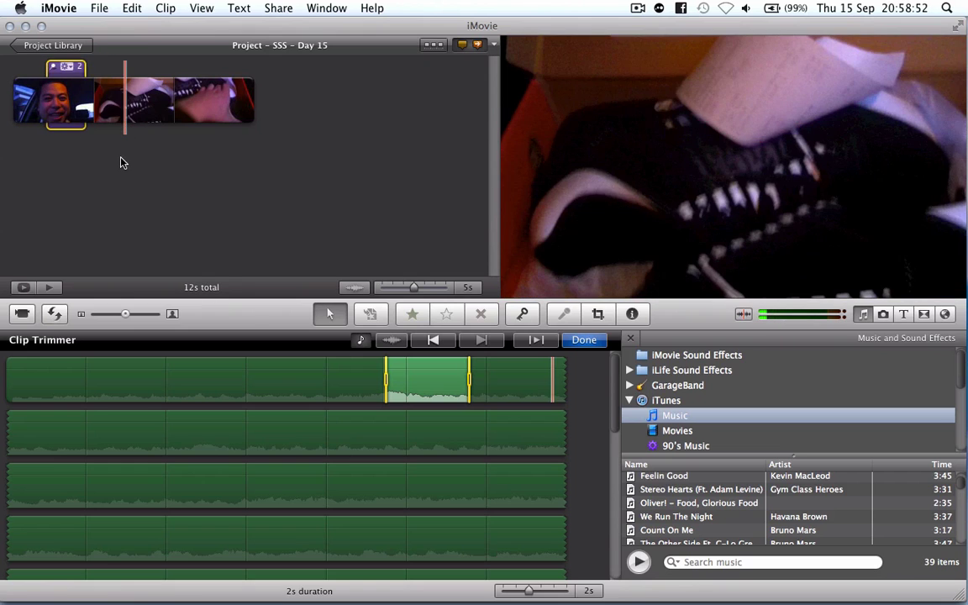
left_click(122, 162)
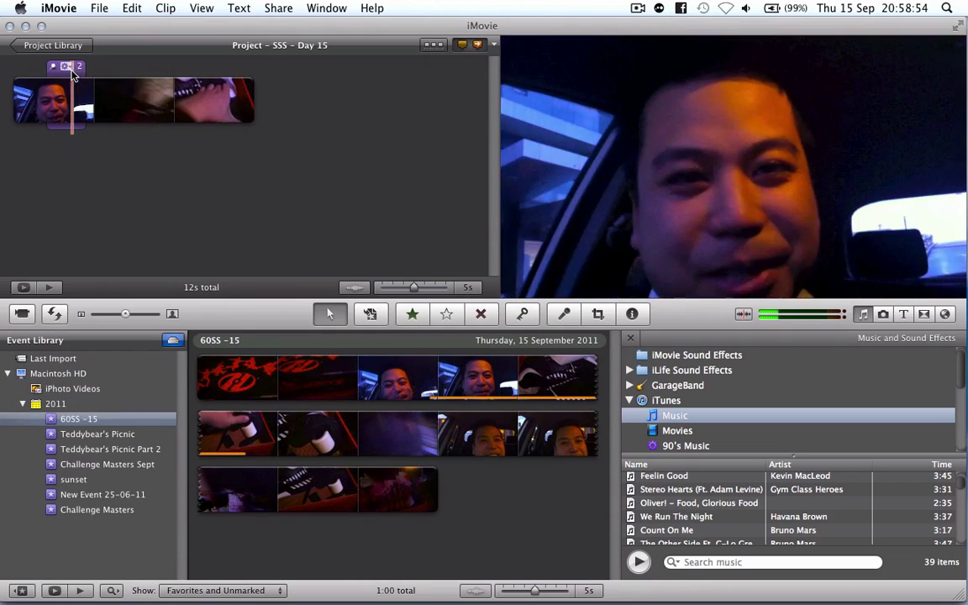
Close the music browser and place the IMG_0364 cat photo at the project's end
left_click(862, 315)
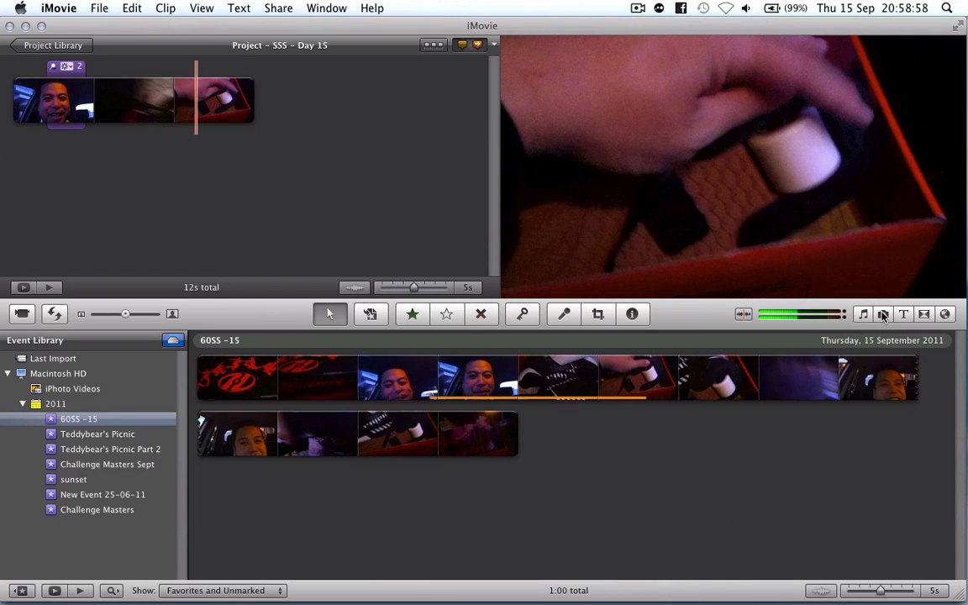
left_click(883, 315)
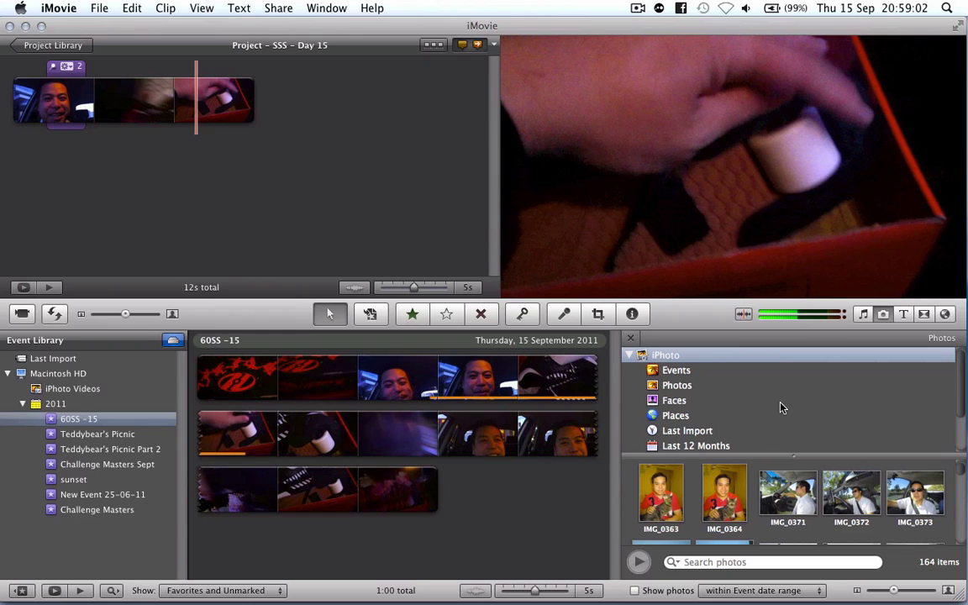
left_click_drag(713, 501, 323, 94)
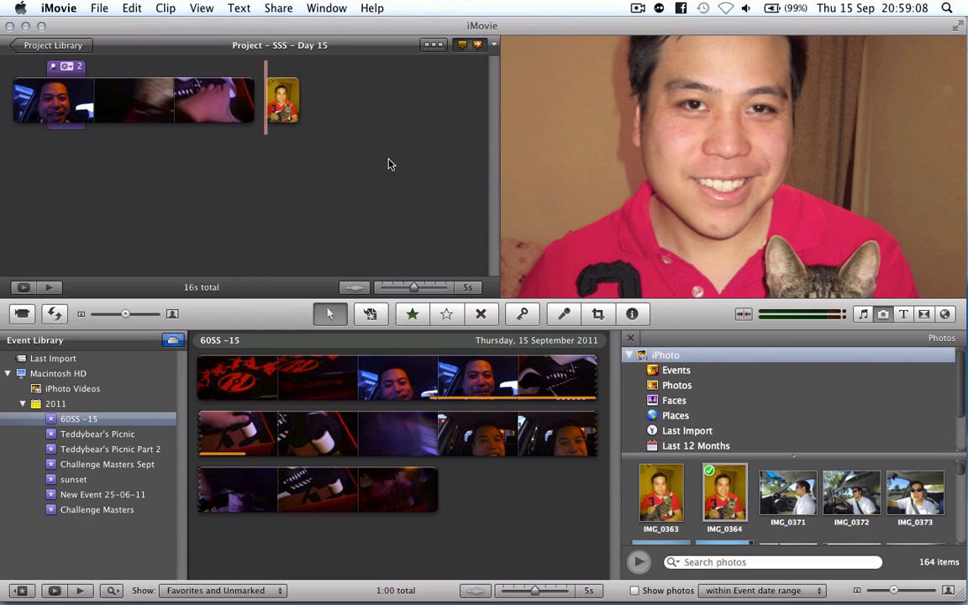
left_click(904, 313)
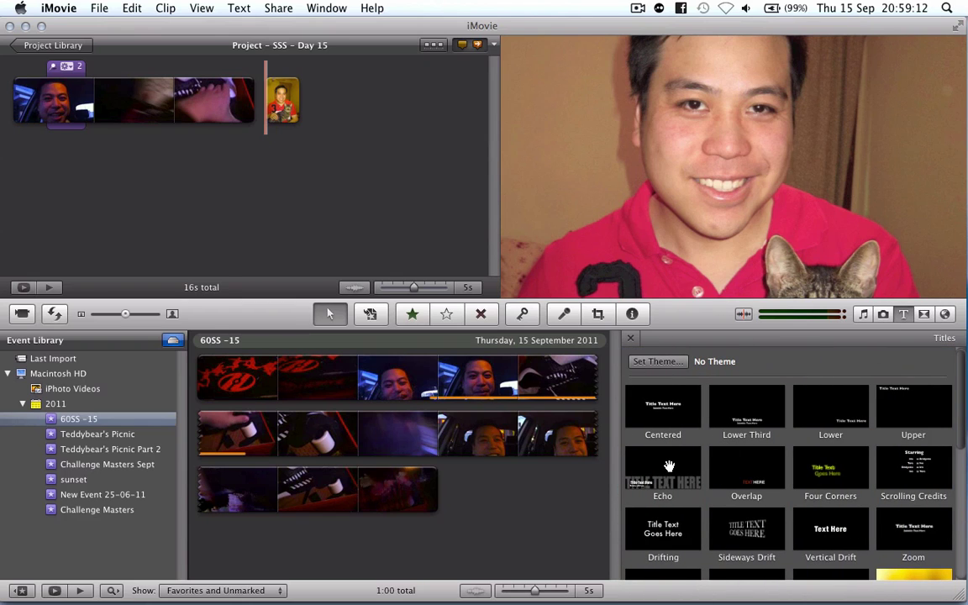
Overlay a 'WEEEEEEEEEW....' title on the third clip and trim it to 3.7 seconds
left_click_drag(693, 459, 199, 98)
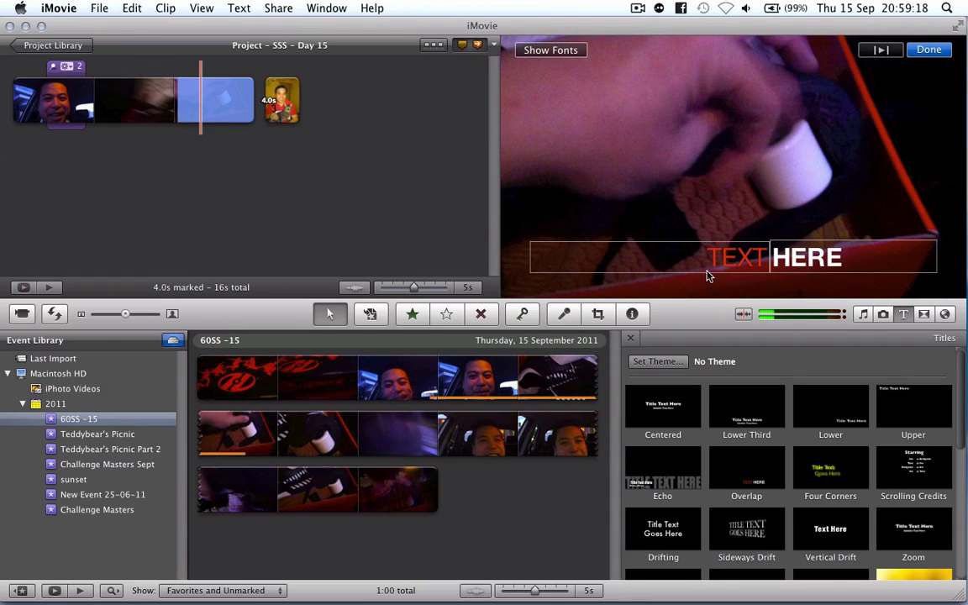
double_click(734, 259)
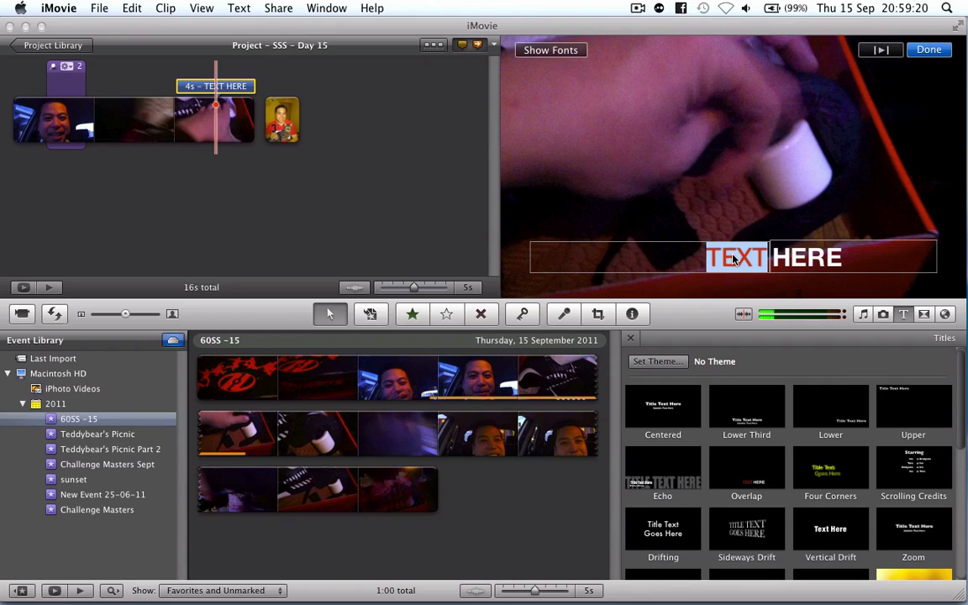
type("WEEEEEEEEE")
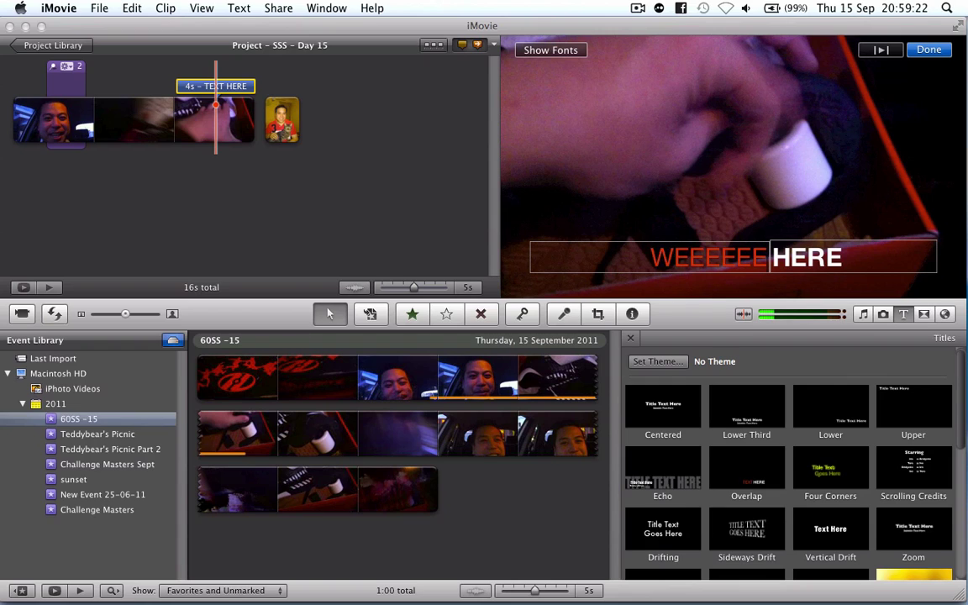
type("W")
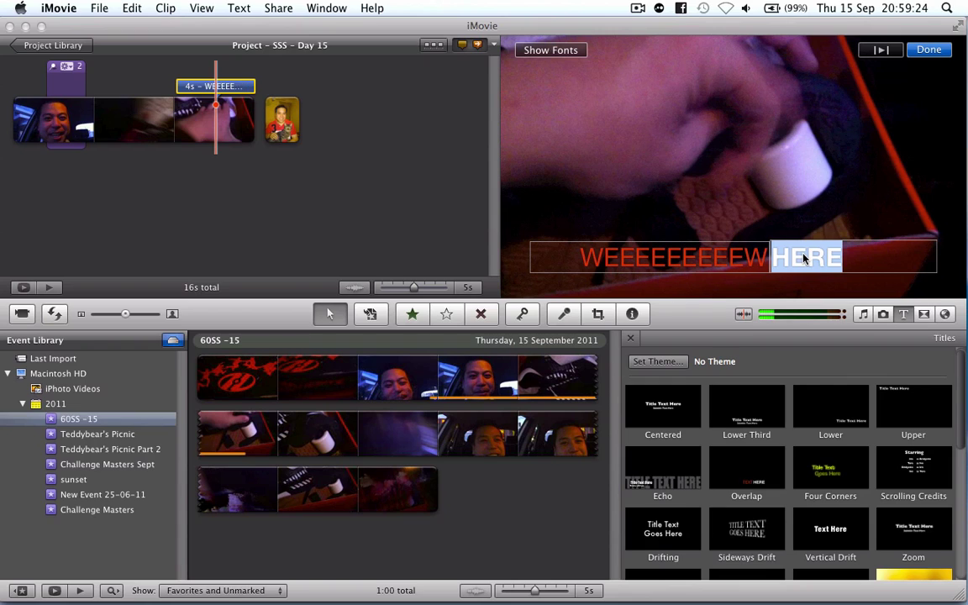
key("BackSpace")
type("fdaf")
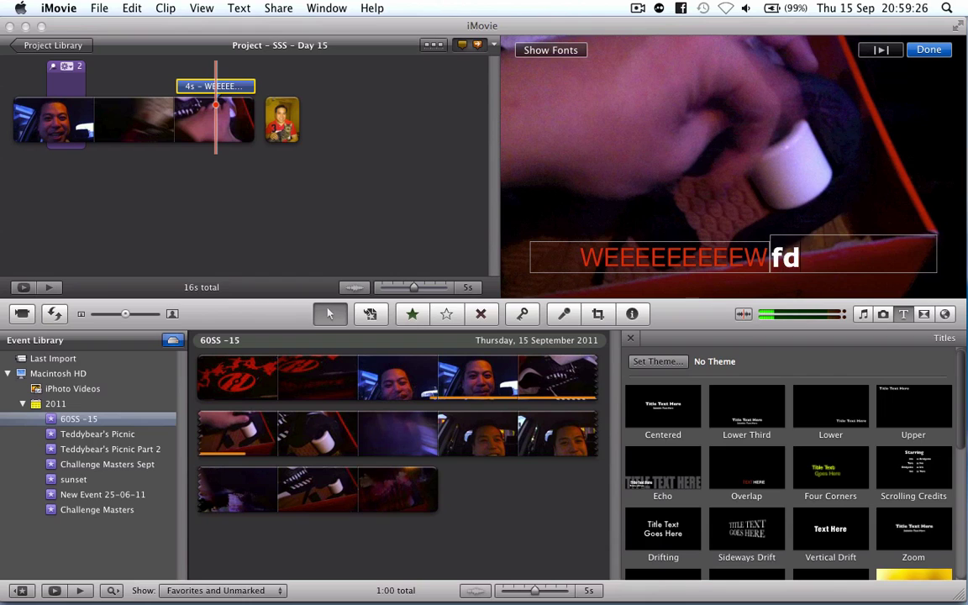
key("BackSpace")
key("BackSpace")
key("BackSpace")
key("BackSpace")
type("....")
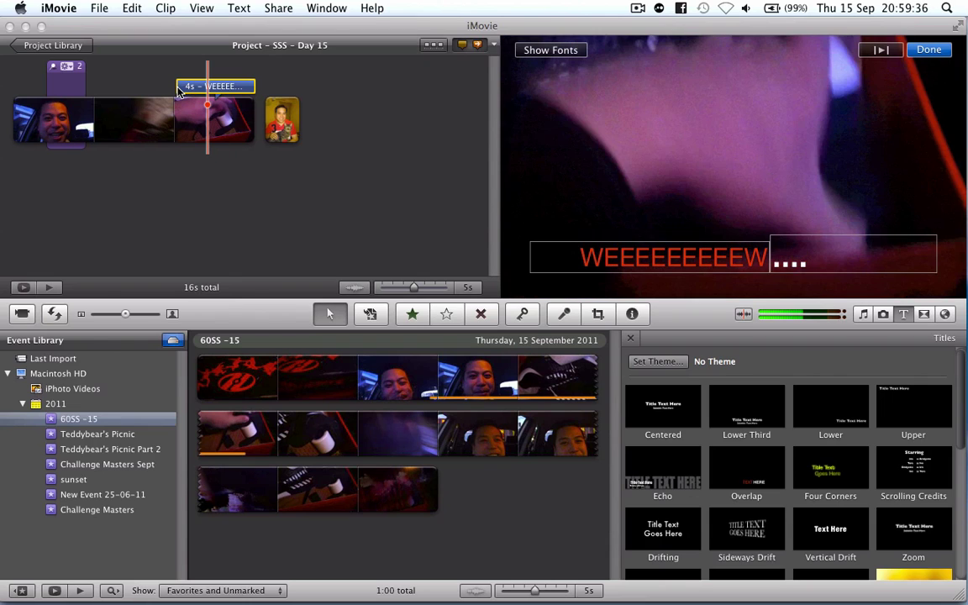
left_click_drag(179, 92, 235, 92)
Slide the WEEEEEEEEEW title later so it starts about 10.5s in, over the shoe shot
right_click(227, 89)
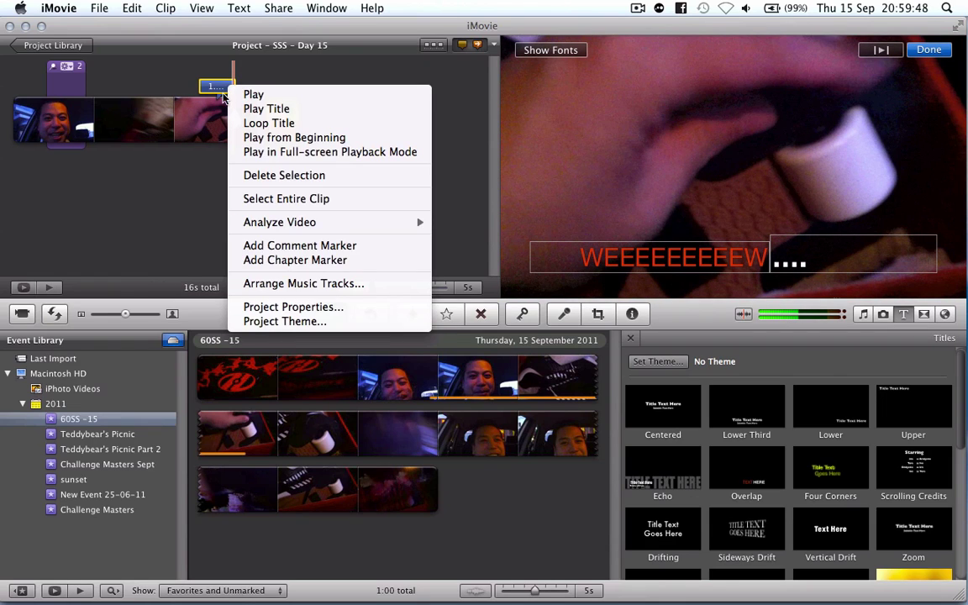
left_click(194, 198)
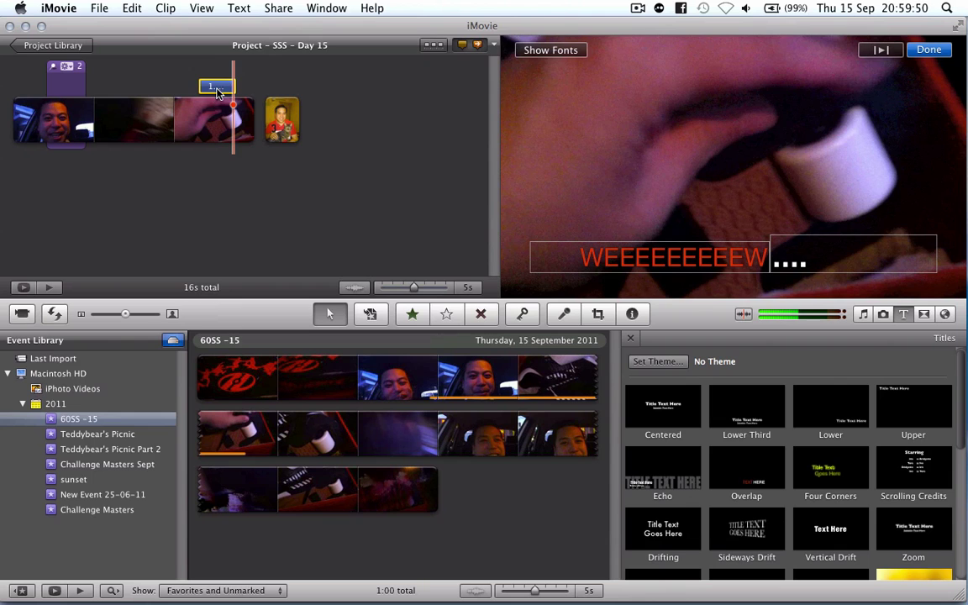
mouse_move(216, 86)
left_mouse_down()
mouse_move(73, 86)
mouse_move(266, 91)
mouse_move(261, 99)
mouse_move(229, 92)
left_mouse_up()
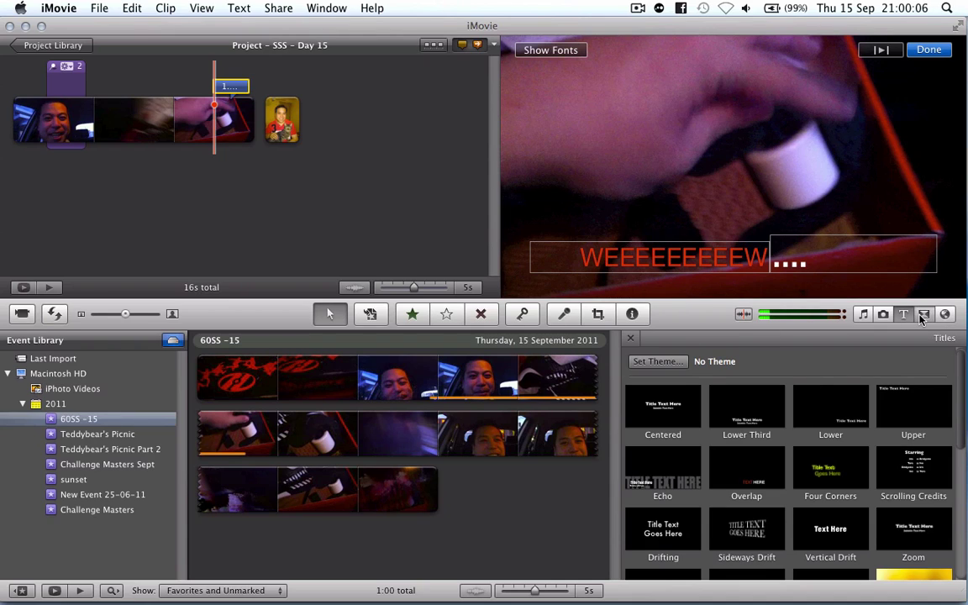
Insert a Fade to White transition before the IMG_0364 cat photo and preview it
key("super+4")
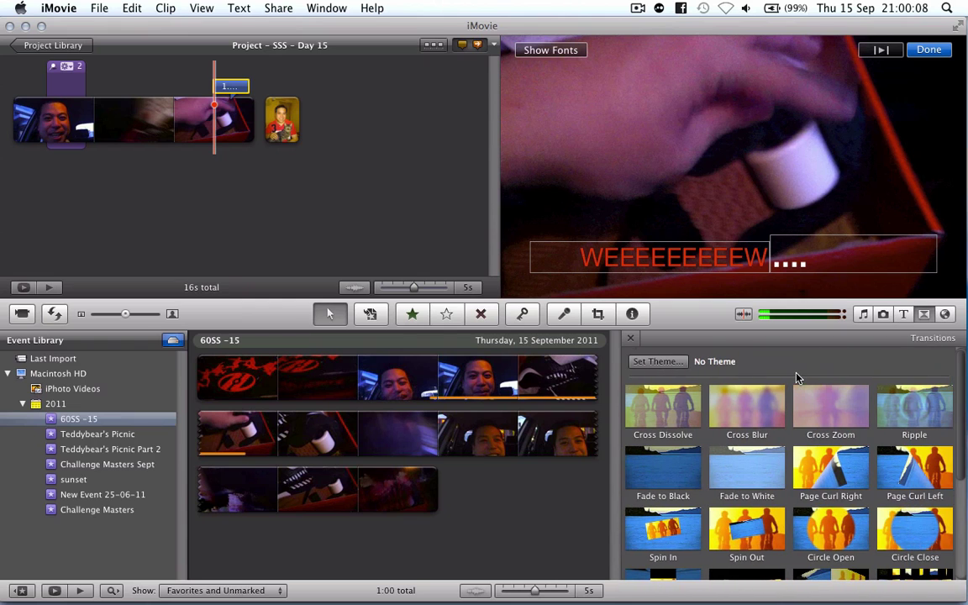
left_click_drag(744, 488, 235, 142)
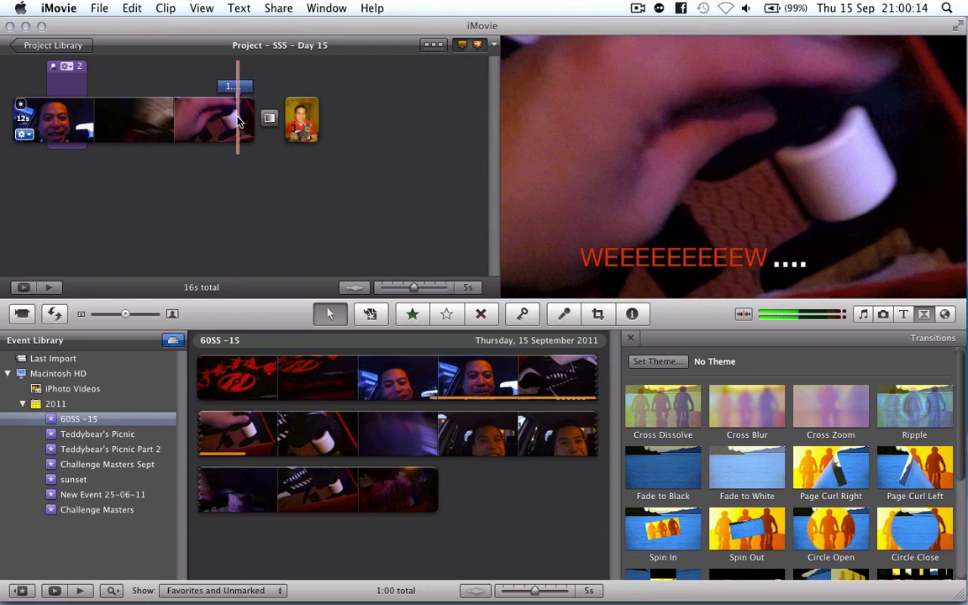
key("space")
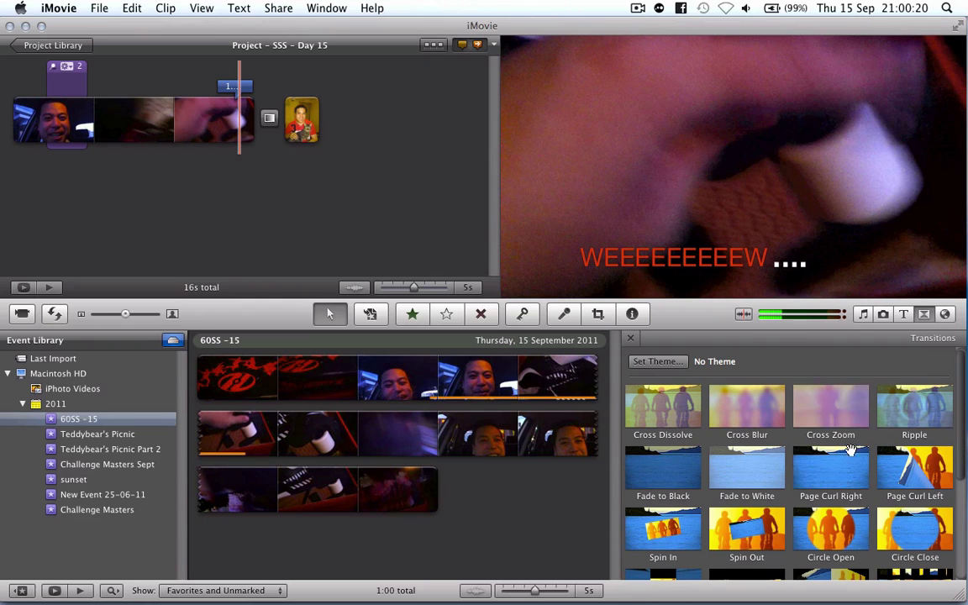
Browse the Maps, Backgrounds and Animatics panel, then close the side browser via Music
left_click(945, 314)
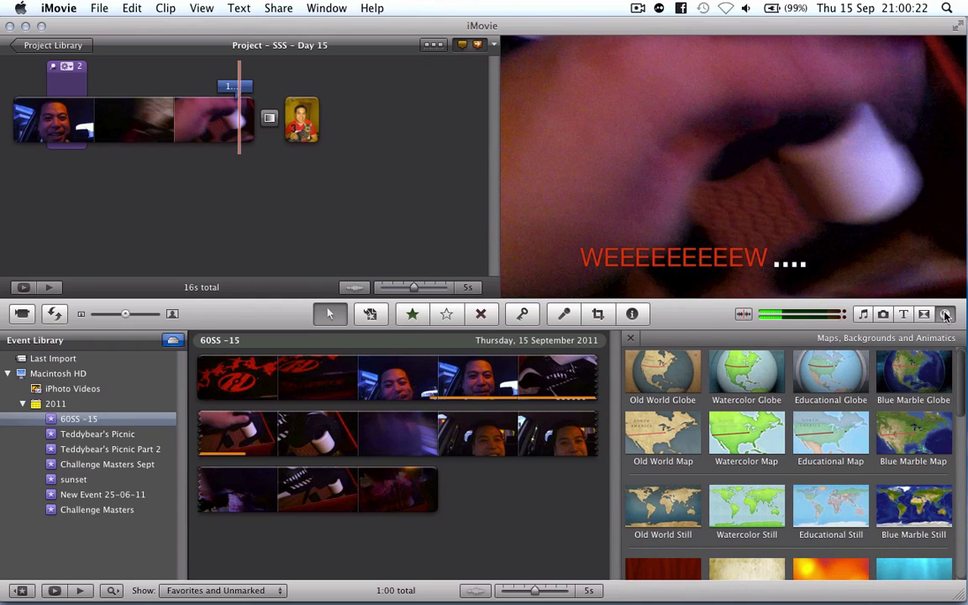
scroll(823, 454, "down", 5)
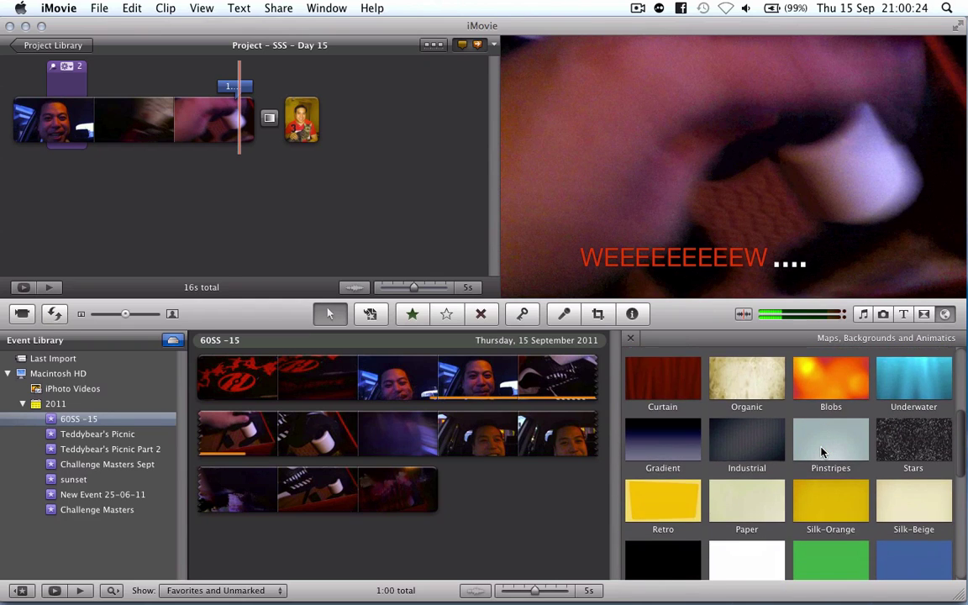
scroll(822, 452, "down", 3)
scroll(811, 441, "down", 5)
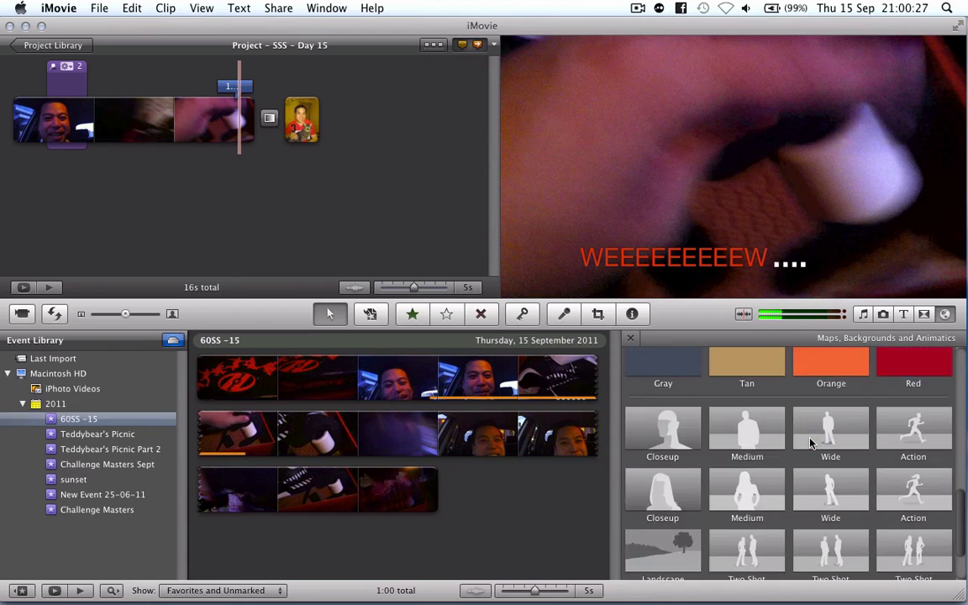
scroll(811, 443, "up", 10)
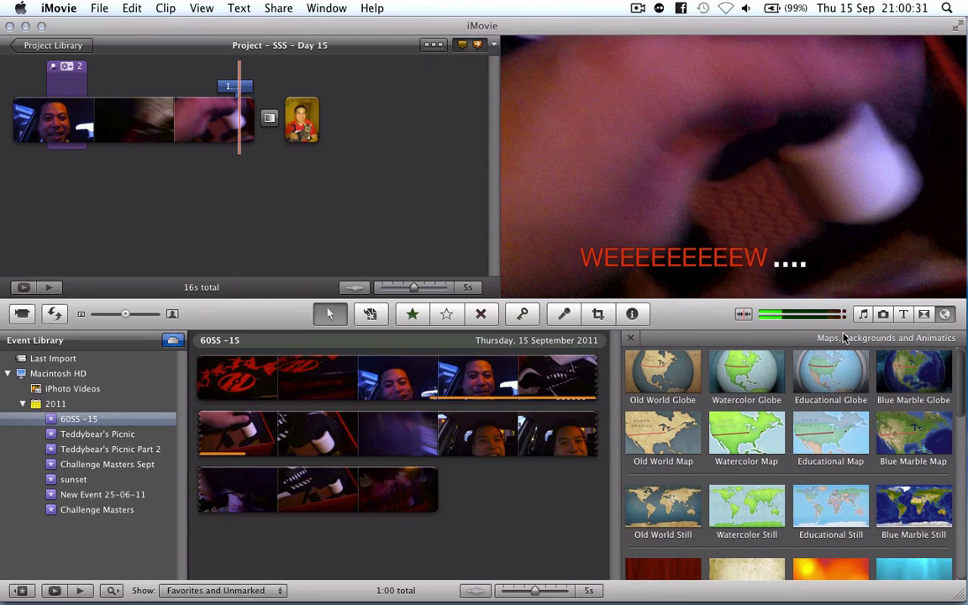
key("super+1")
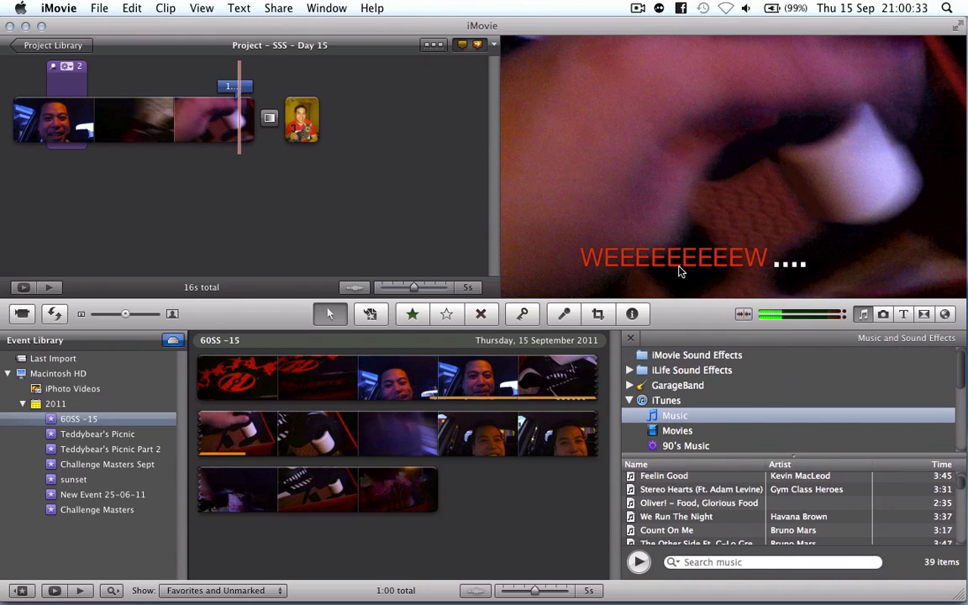
left_click(857, 316)
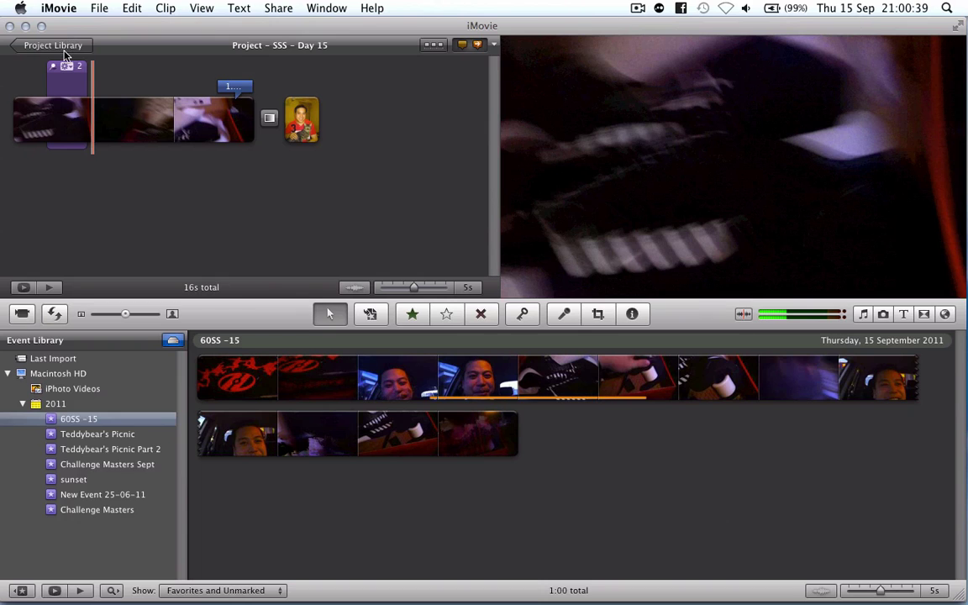
From the project list, finalize SSS – Day 15, cancel the HD 1080p preparation, reopen File
left_click(59, 46)
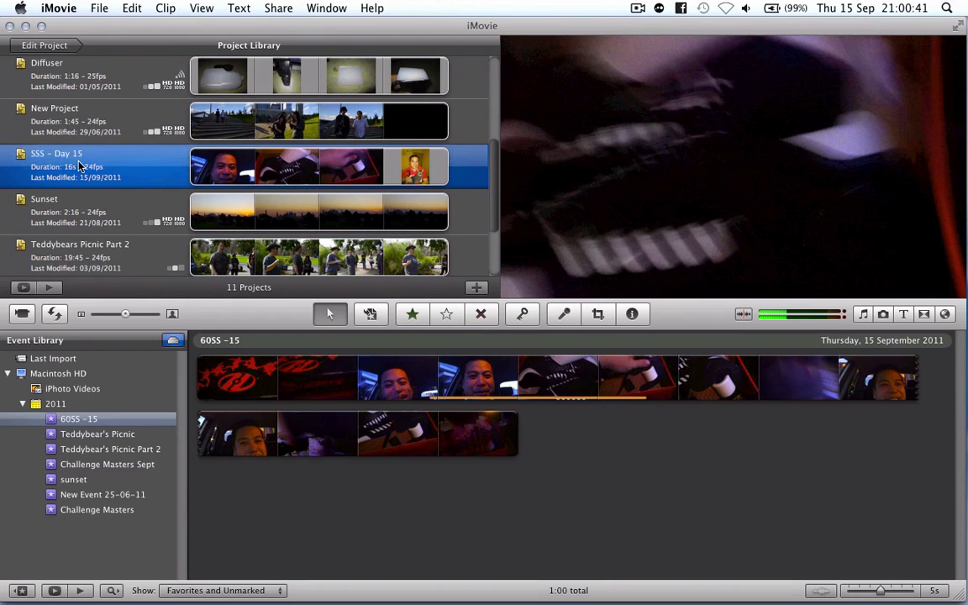
left_click(99, 7)
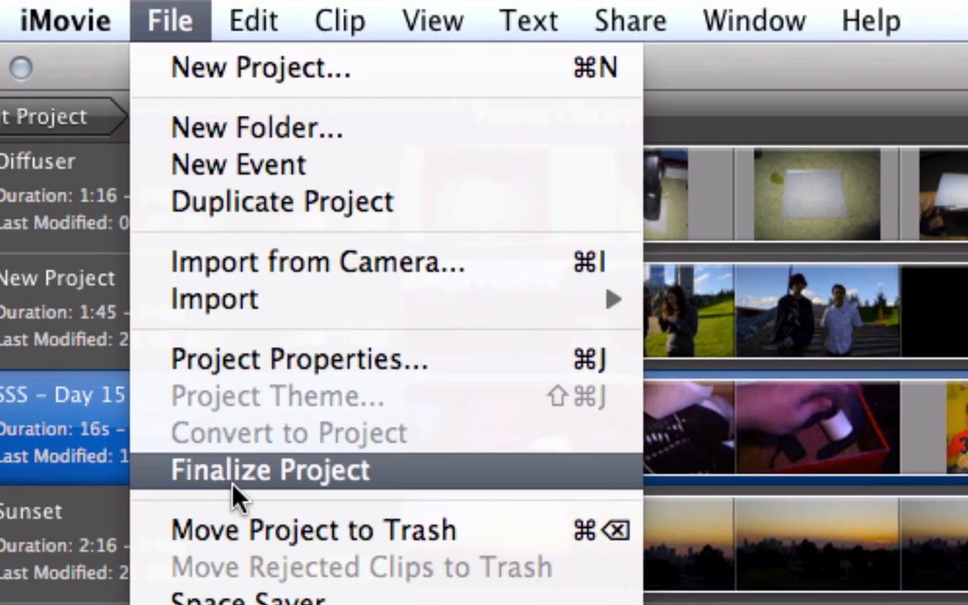
left_click(235, 470)
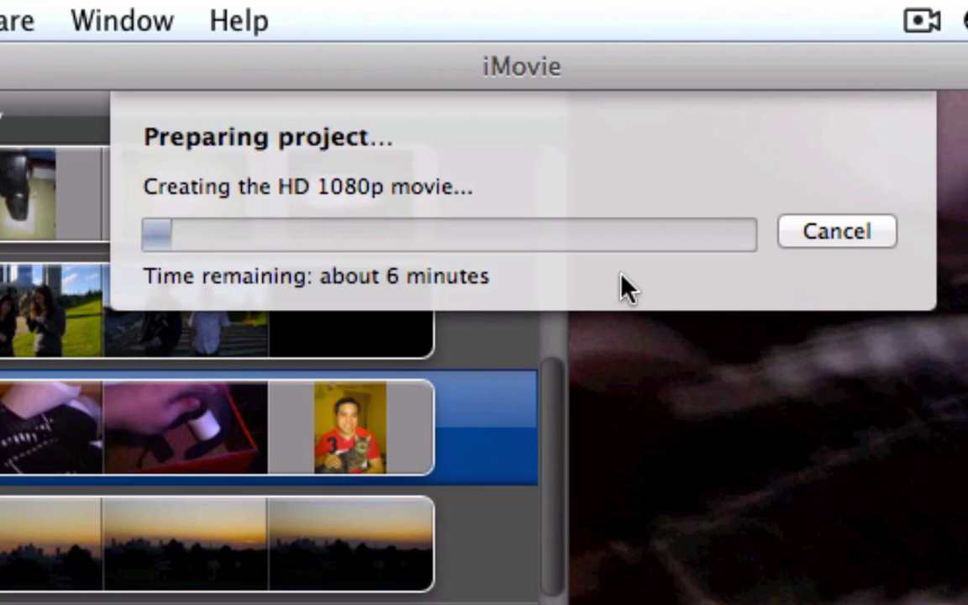
left_click(835, 232)
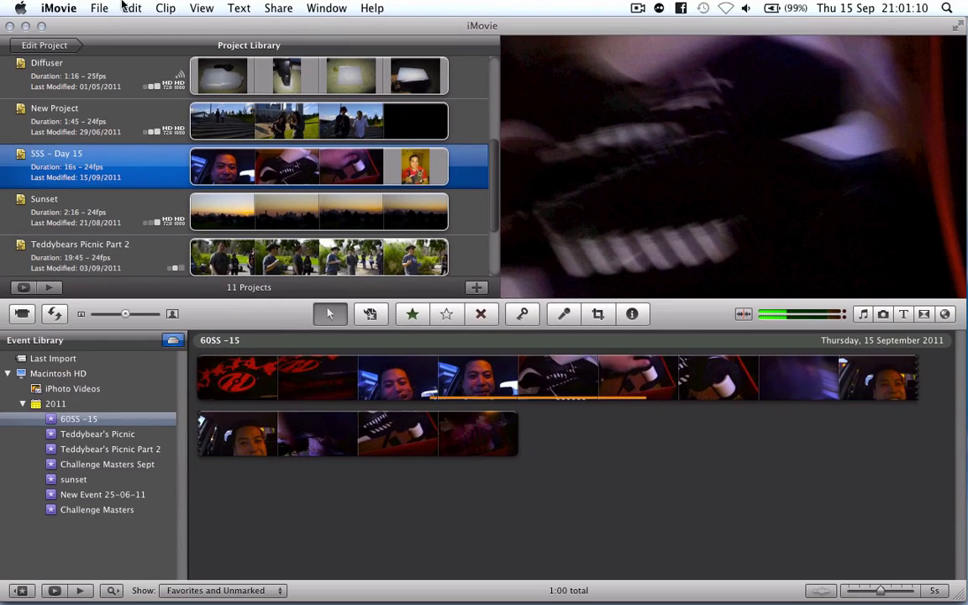
left_click(97, 7)
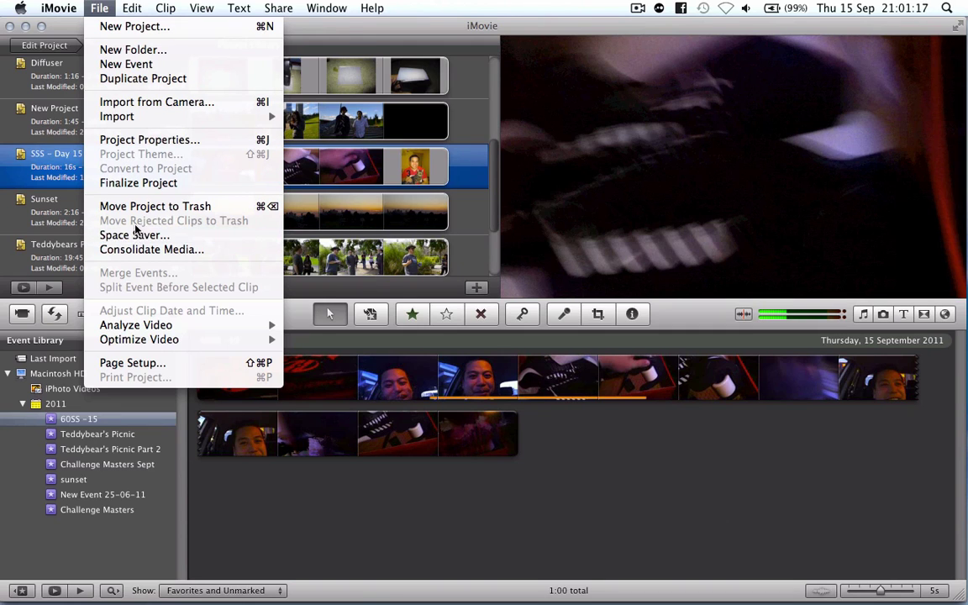
Start Export Movie for SSS – Day 15 and, after comparing sizes, choose Large 960x540
mouse_move(144, 4)
right_click(95, 181)
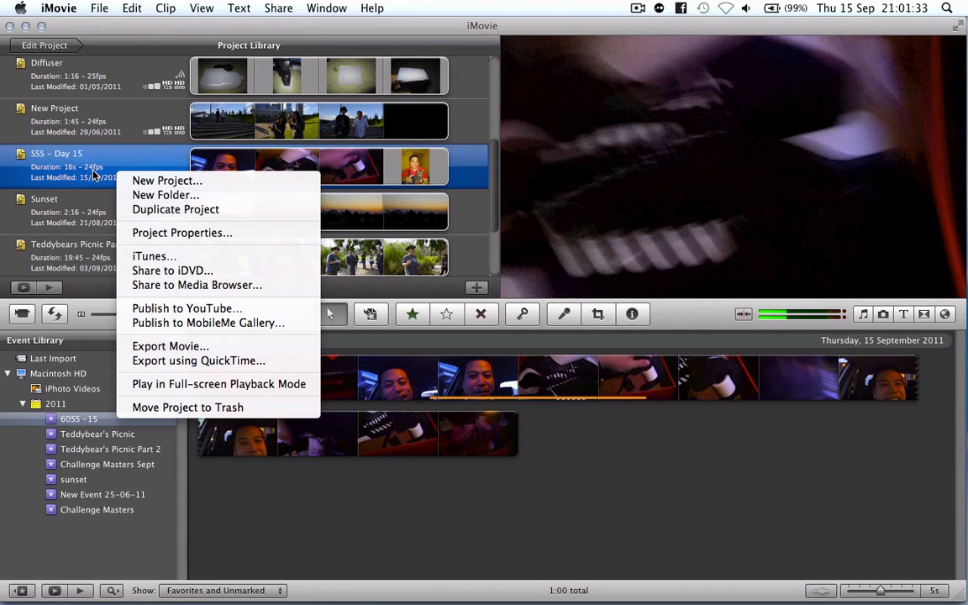
left_click(174, 346)
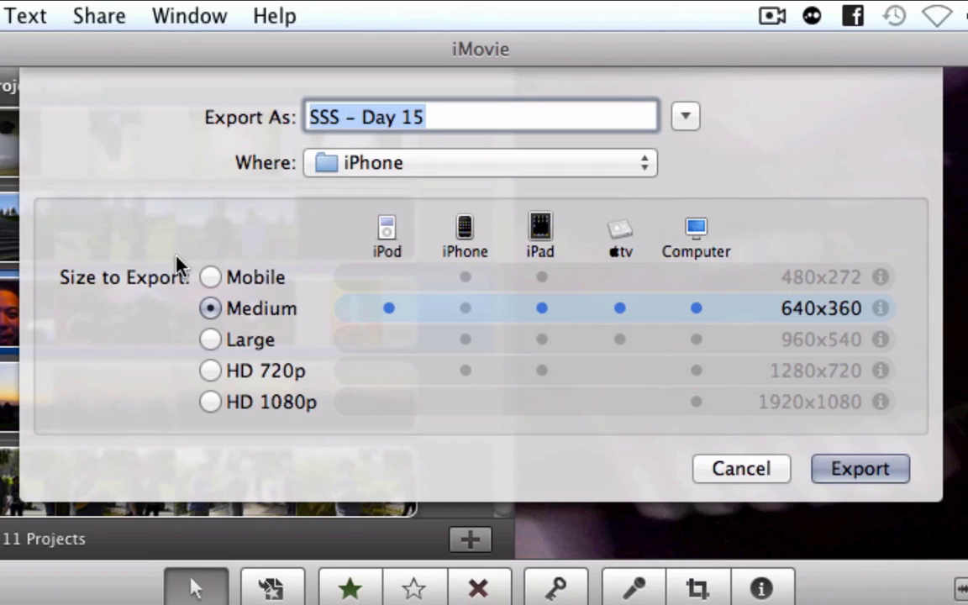
left_click(212, 278)
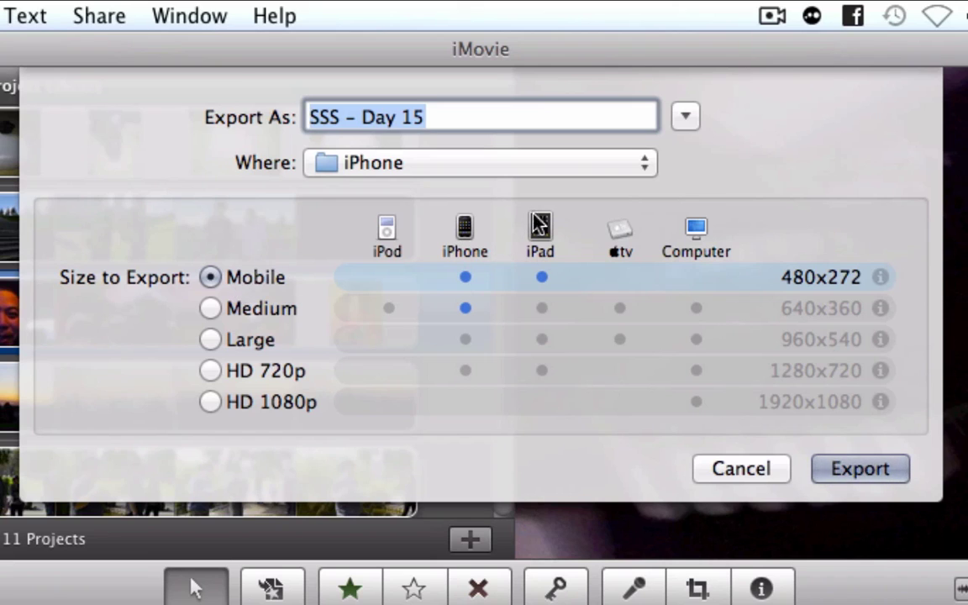
left_click(214, 309)
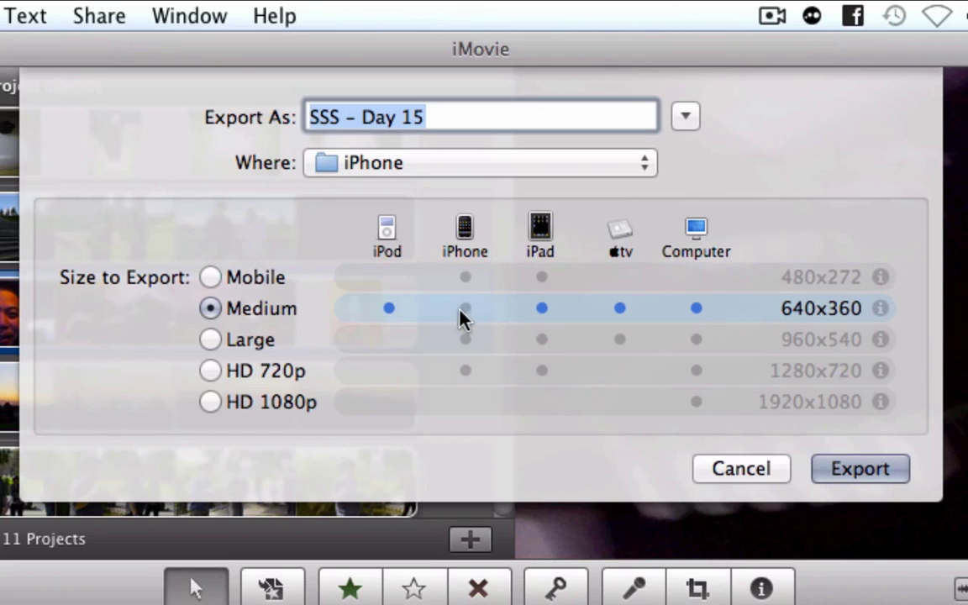
left_click(212, 340)
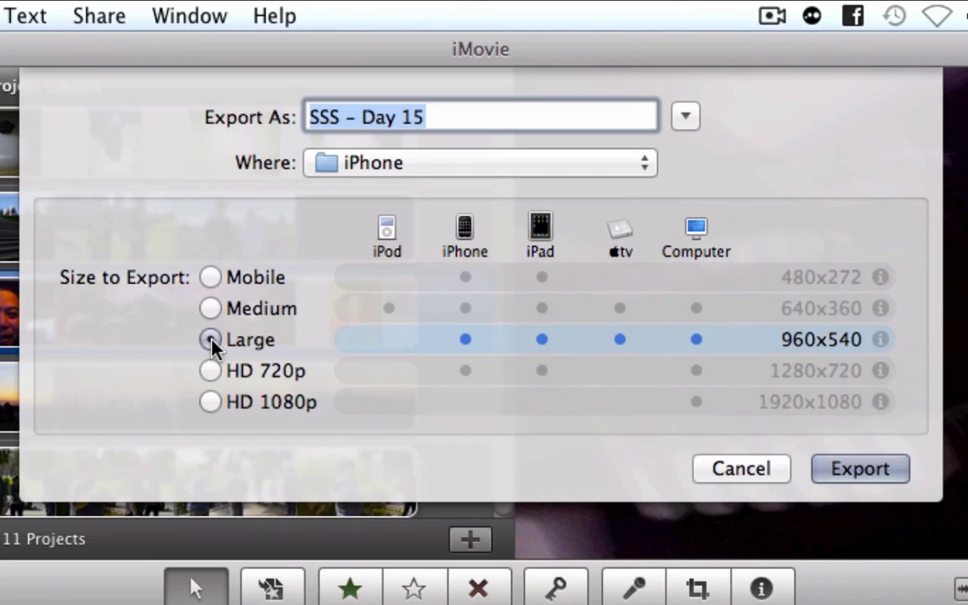
left_click(211, 370)
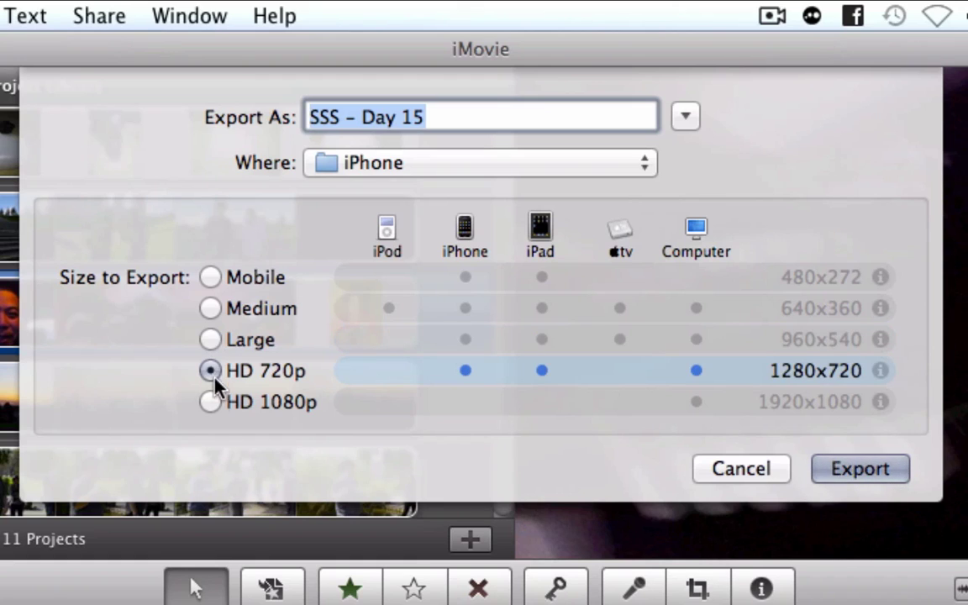
left_click(213, 403)
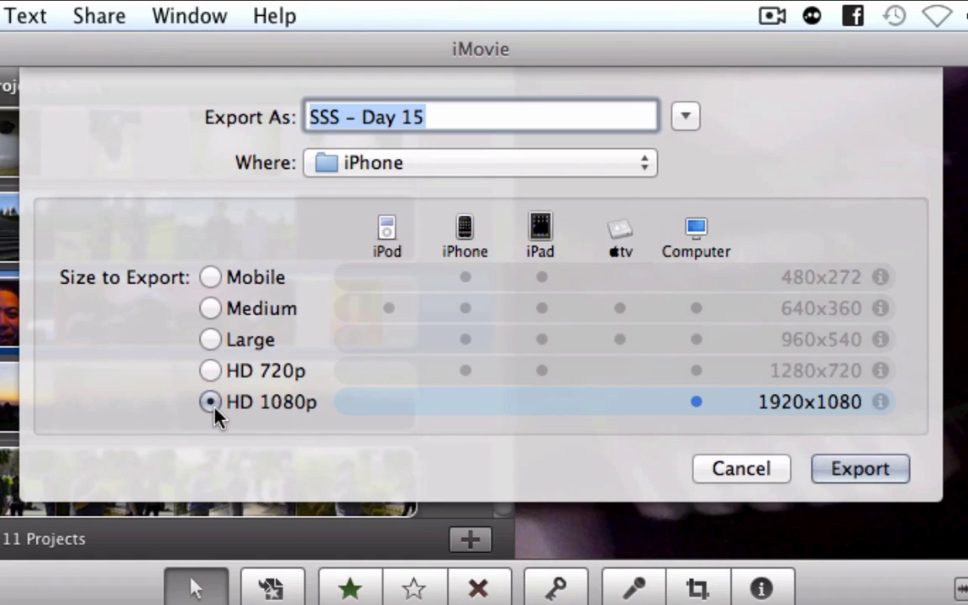
left_click(212, 339)
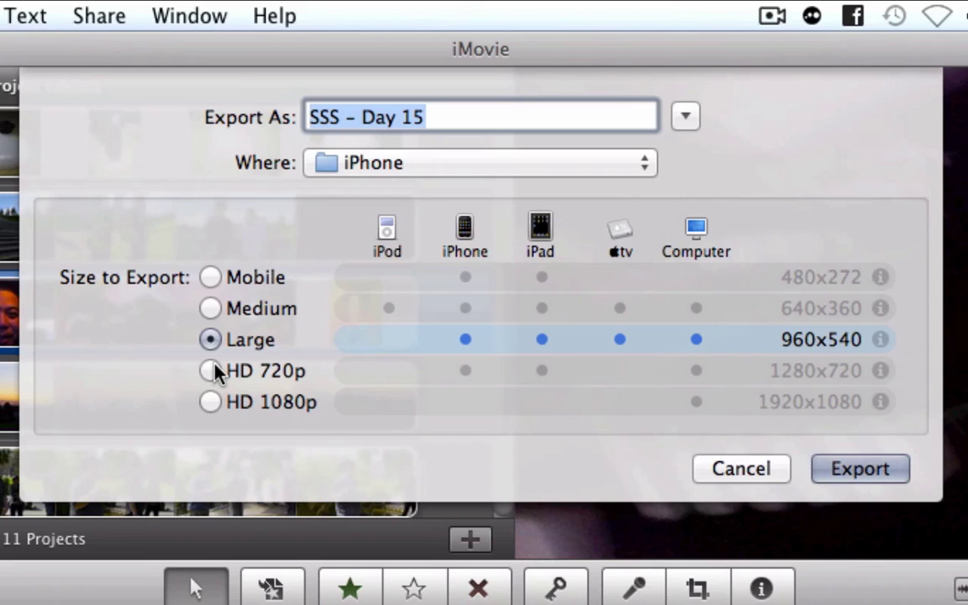
left_click(212, 370)
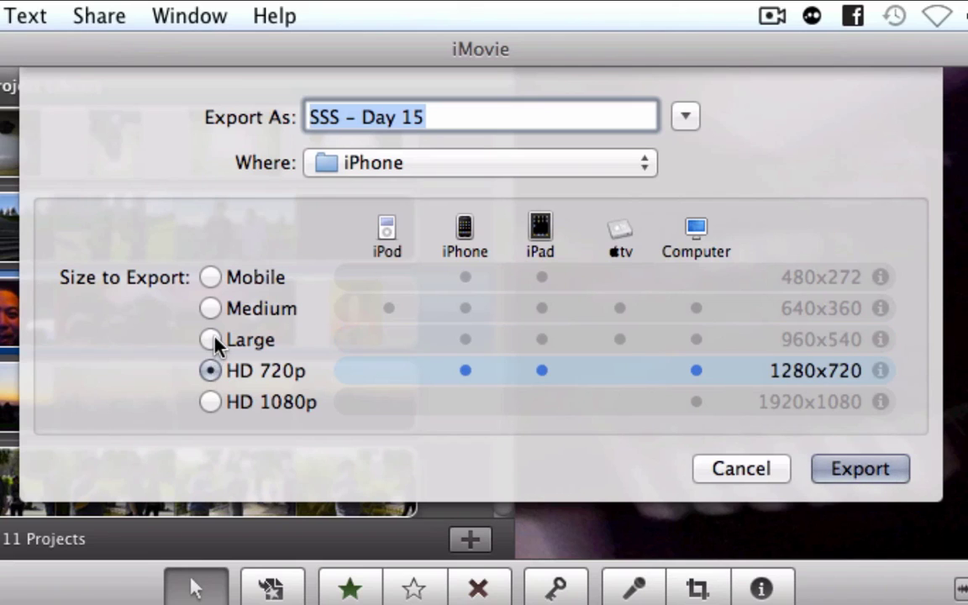
left_click(213, 339)
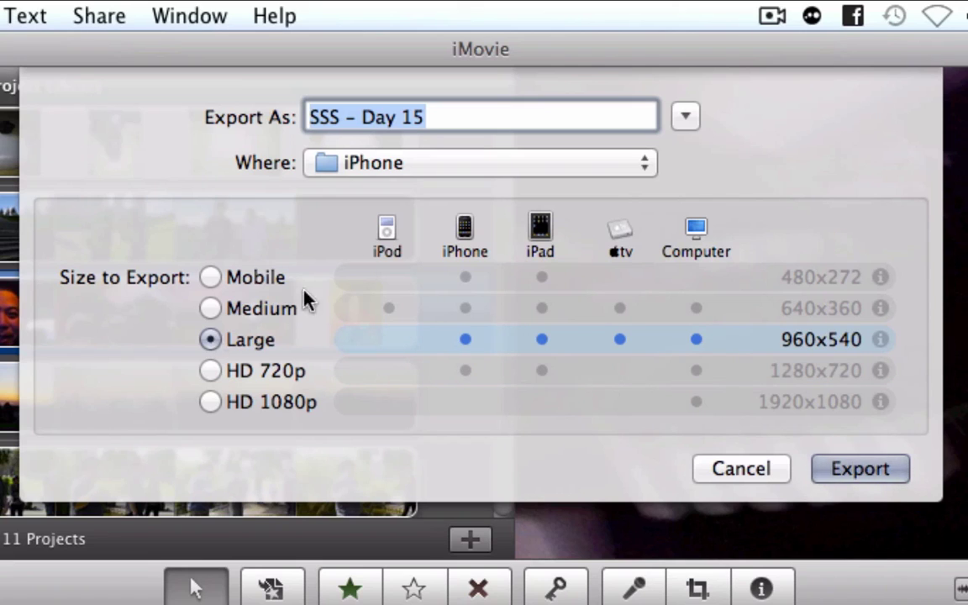
Set the export destination to Desktop, then cancel without exporting
left_click(512, 159)
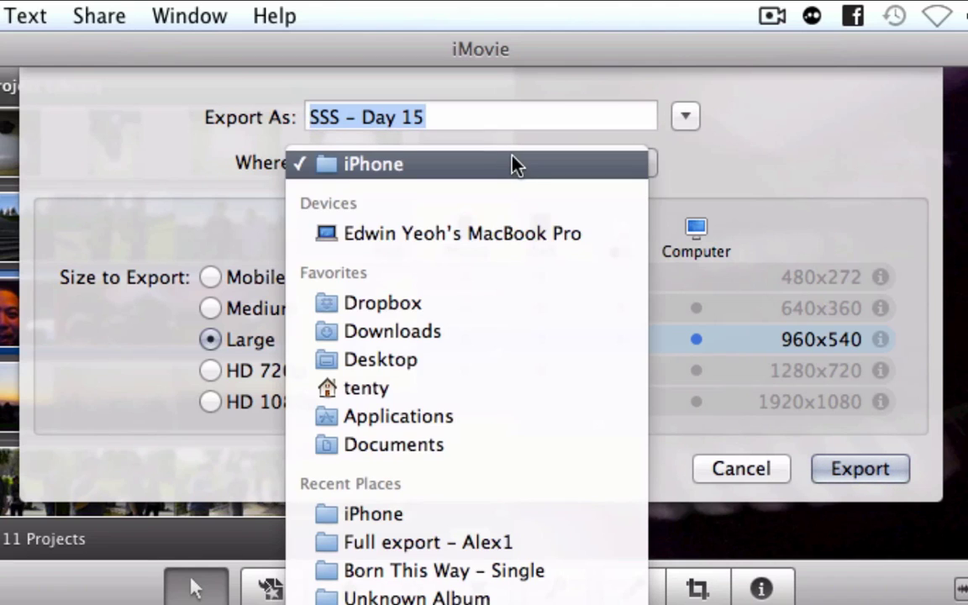
left_click(445, 359)
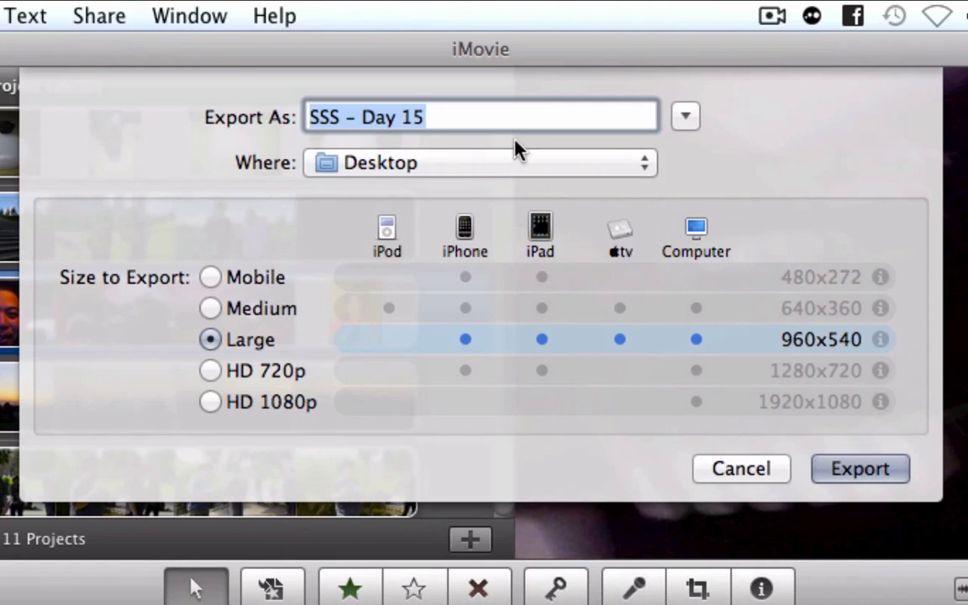
left_click(768, 469)
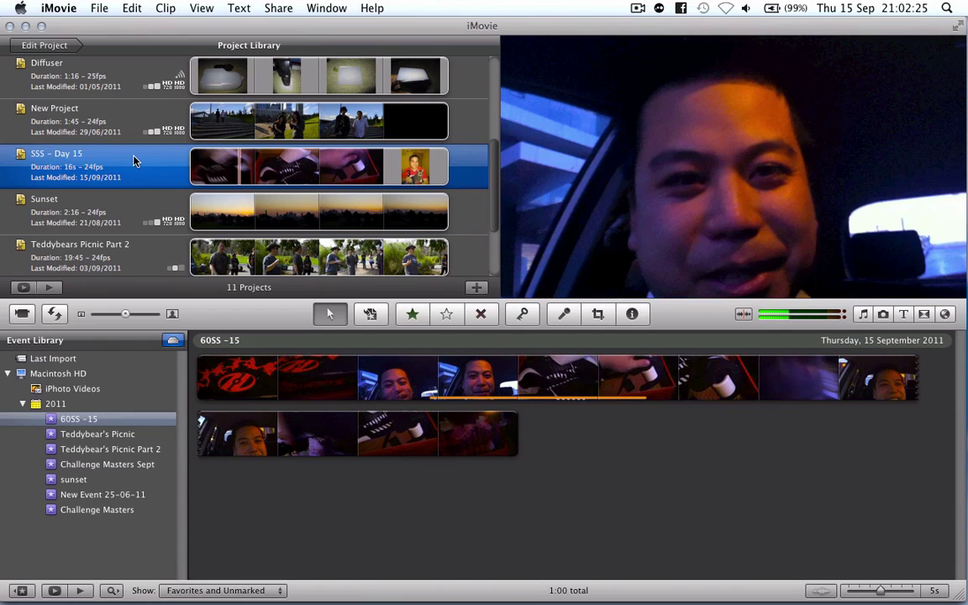
Append '- Take 1' to the project name, making it 'SSS - Day 15 - Take 1'
left_click(73, 153)
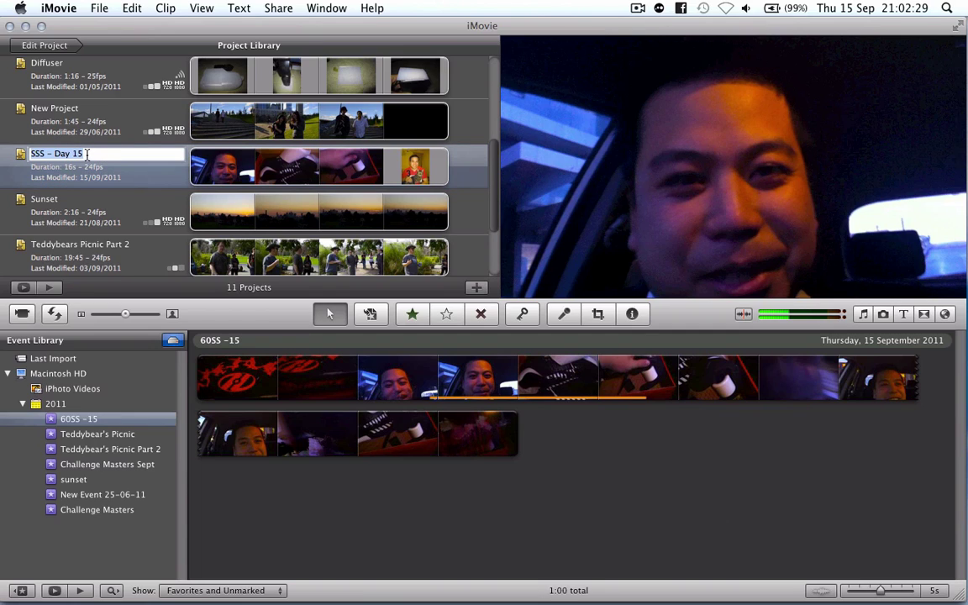
left_click(86, 154)
type("-")
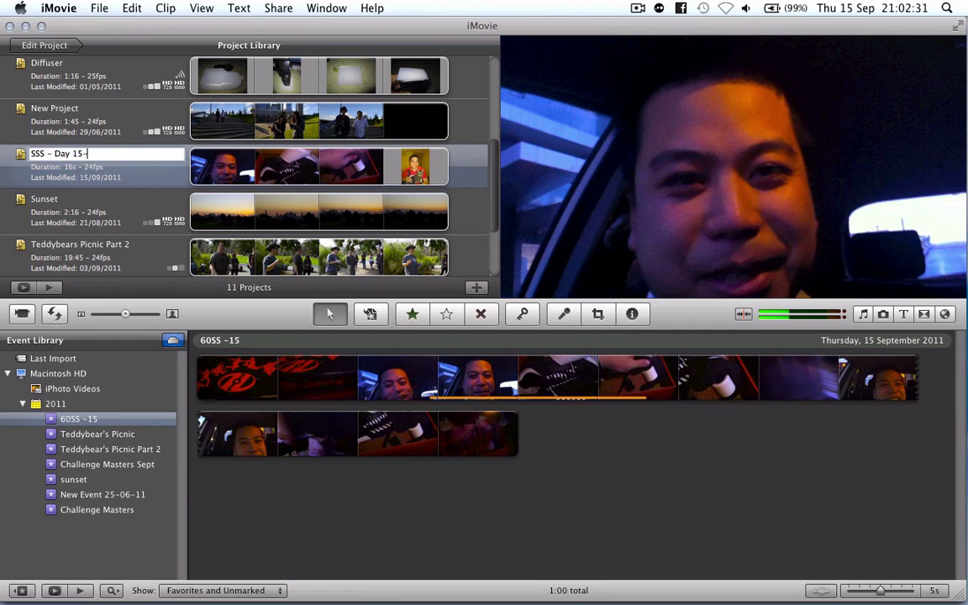
type(" Take 1")
key("Return")
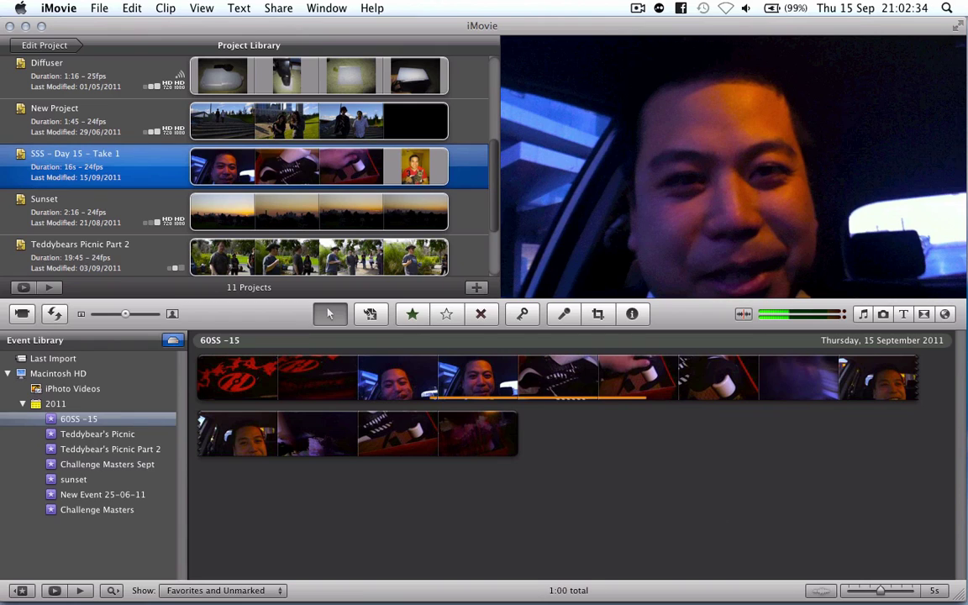
Append '- Take 1' to the event name, making it '60SS -15 - Take 1'
right_click(73, 419)
left_click(74, 419)
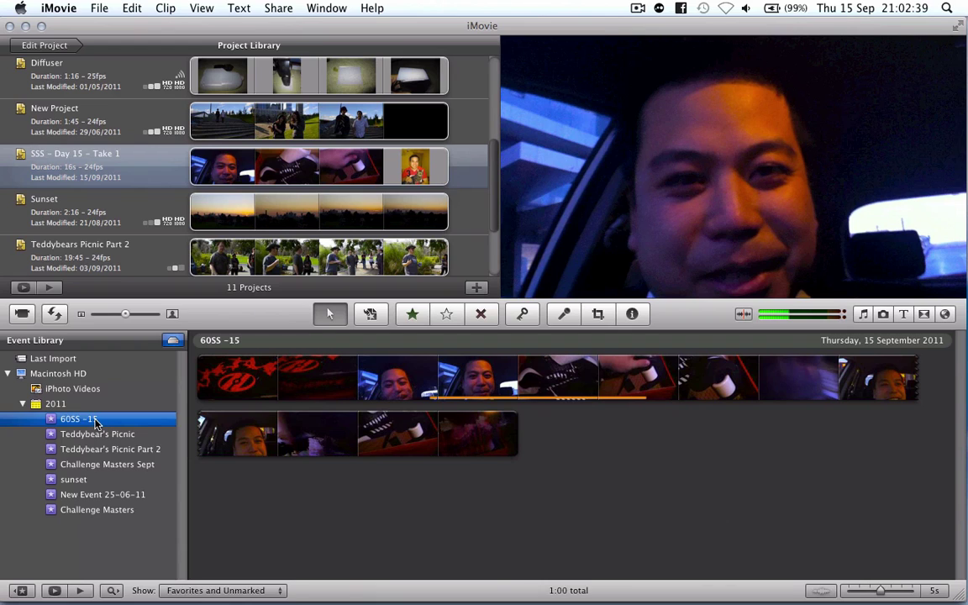
right_click(84, 421)
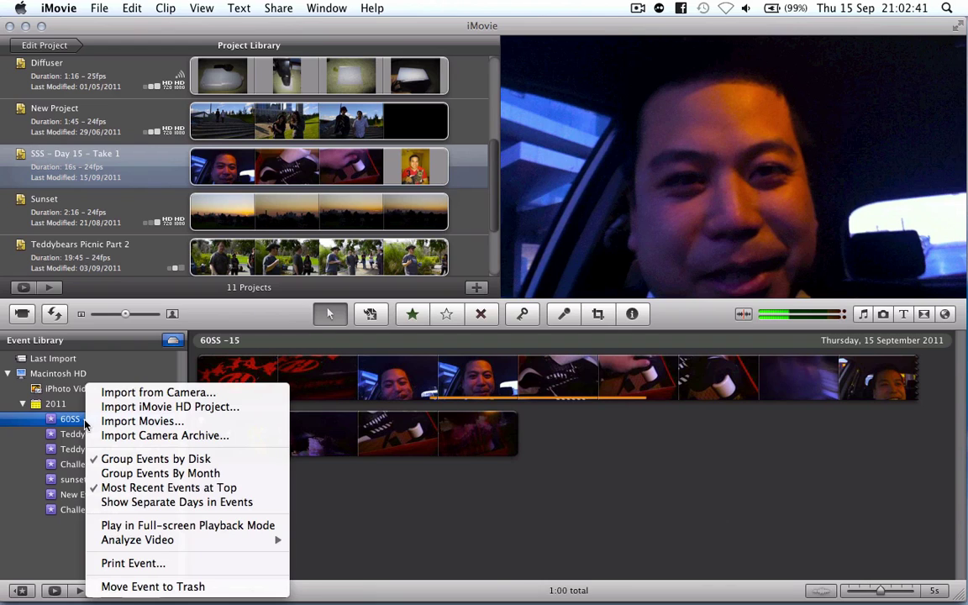
left_click(73, 421)
left_click(72, 419)
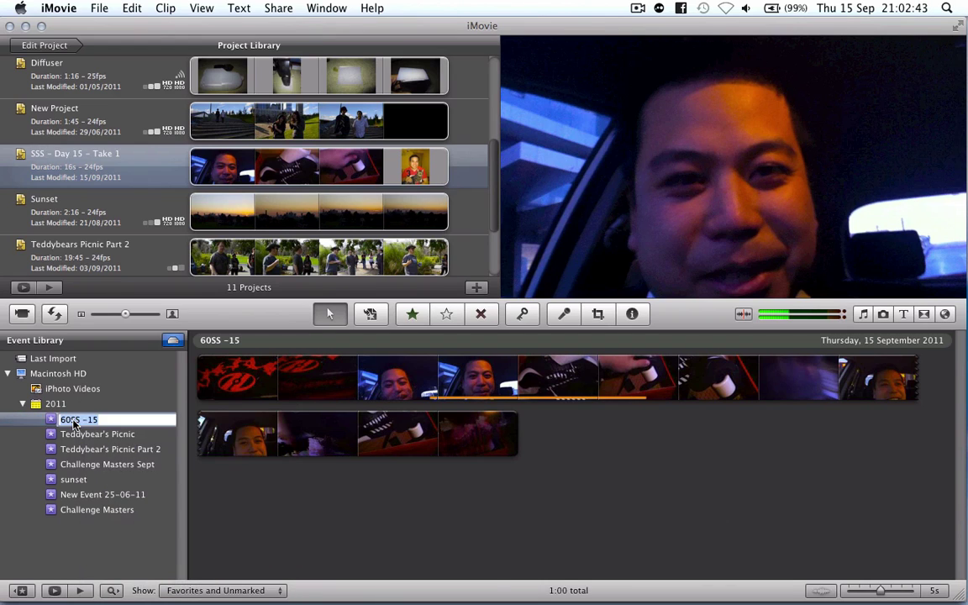
left_click(114, 419)
type("- Day 1")
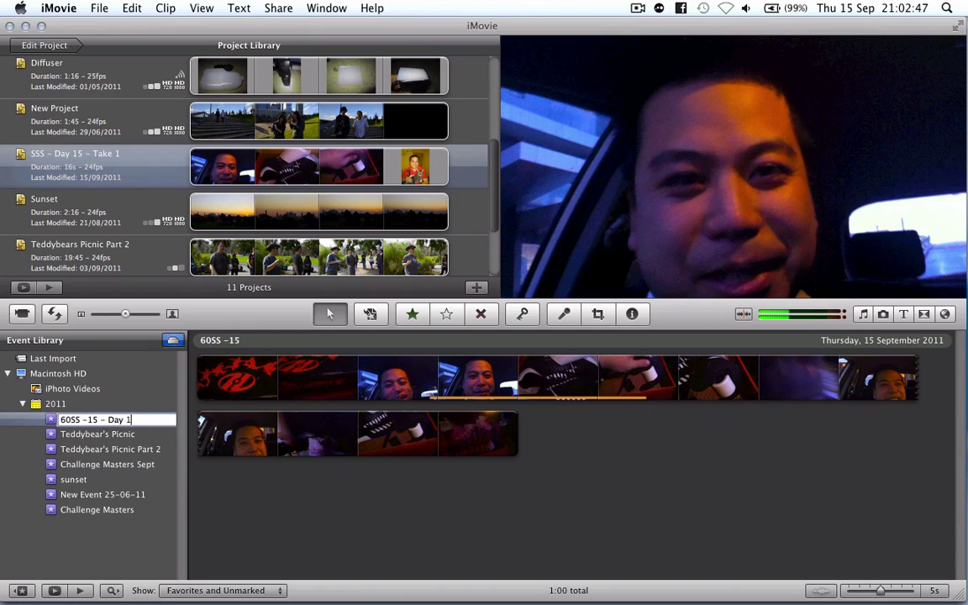
key("BackSpace")
key("BackSpace")
key("BackSpace")
key("BackSpace")
key("BackSpace")
type("Tka")
key("BackSpace")
key("BackSpace")
type("ake 1")
key("Return")
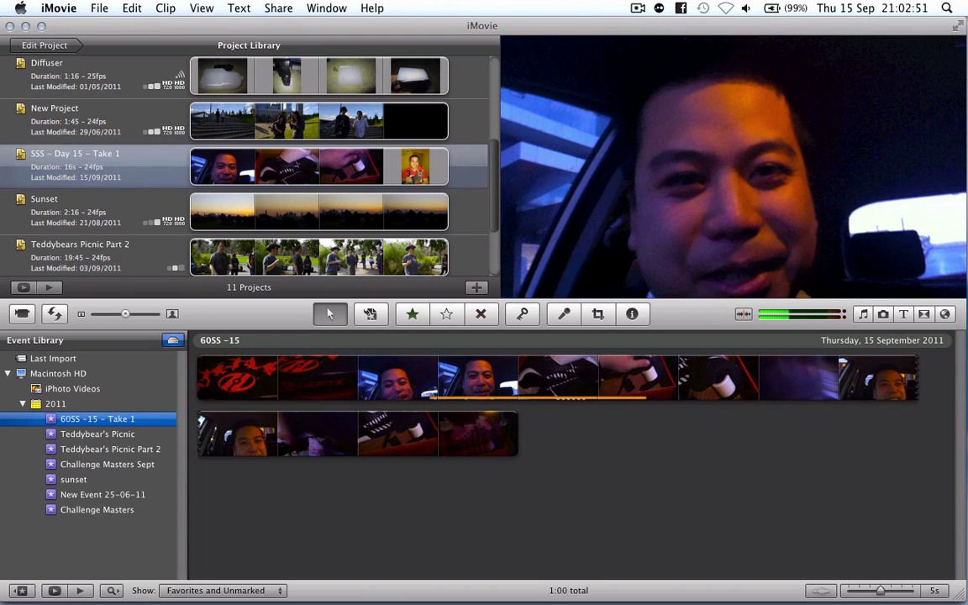